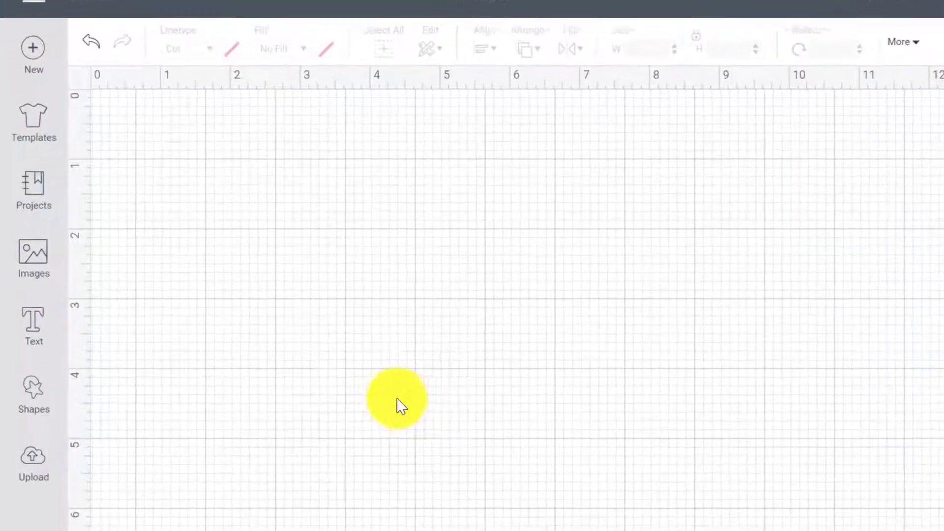
- Search the image library and insert the HOORAY It's Your Birthday image onto the canvas
click(41, 274)
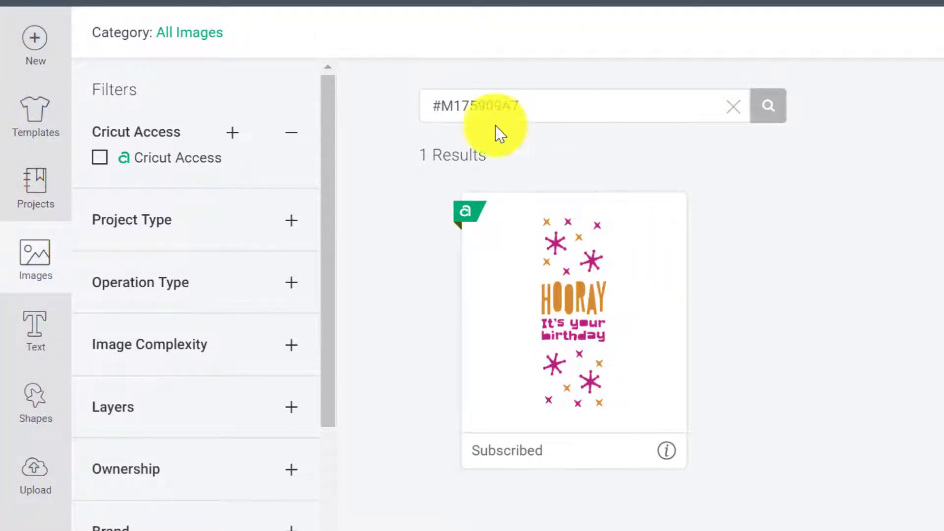
triple_click(529, 107)
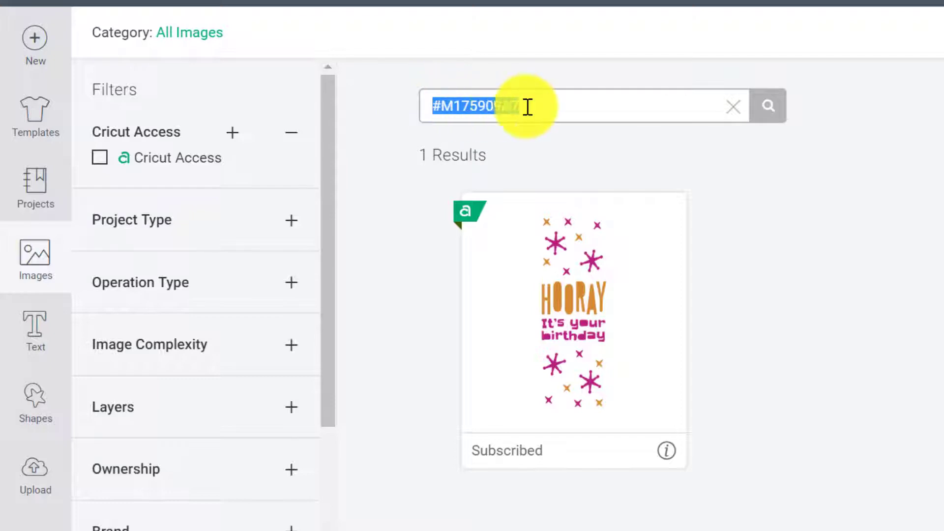
click(633, 356)
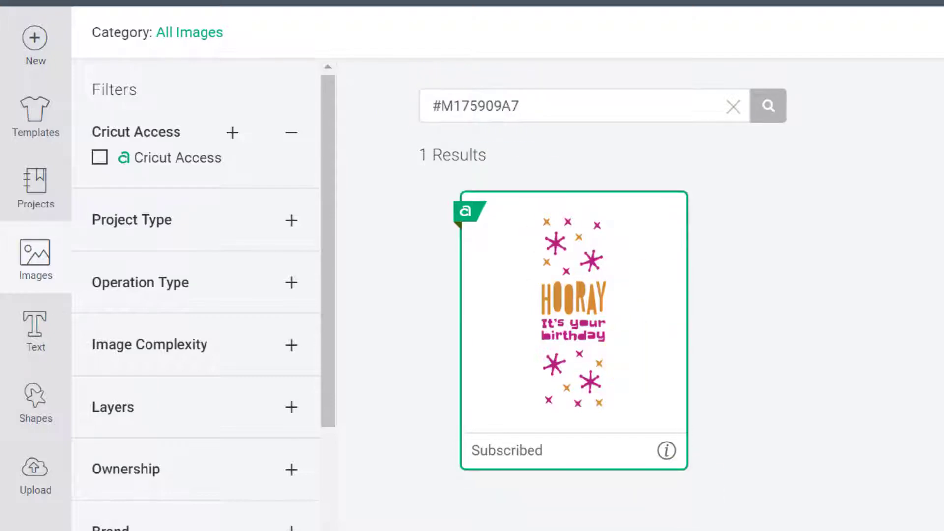
click(935, 524)
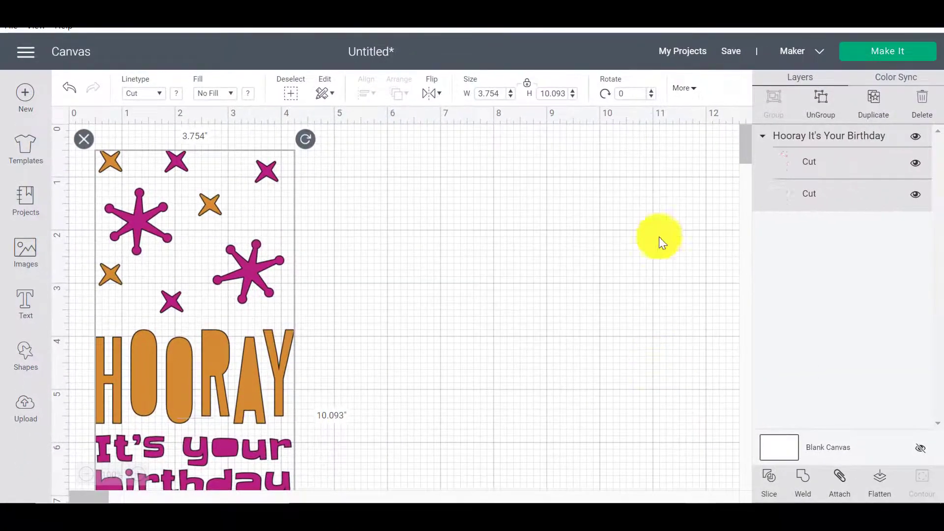
- Shrink the Hooray image group to about 3.134 × 8.426 inches
click(829, 170)
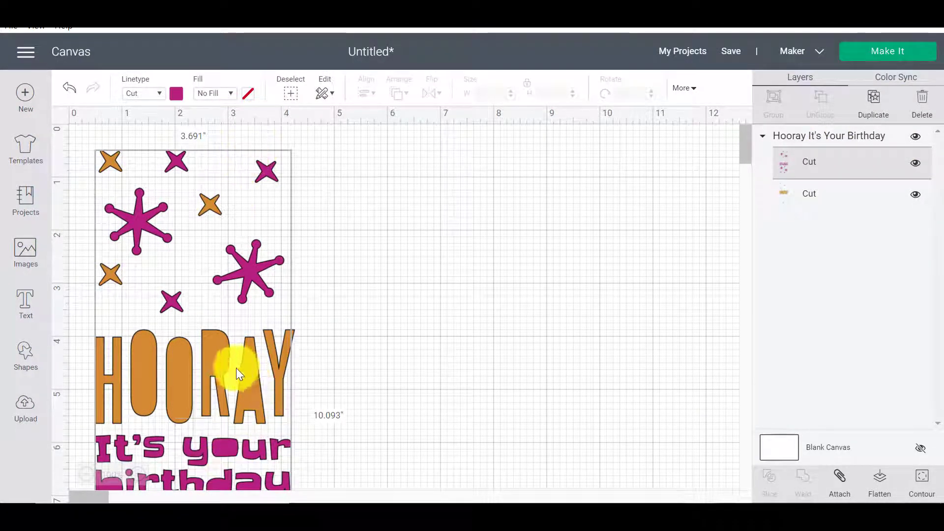
click(253, 385)
scroll(296, 402, down, 3)
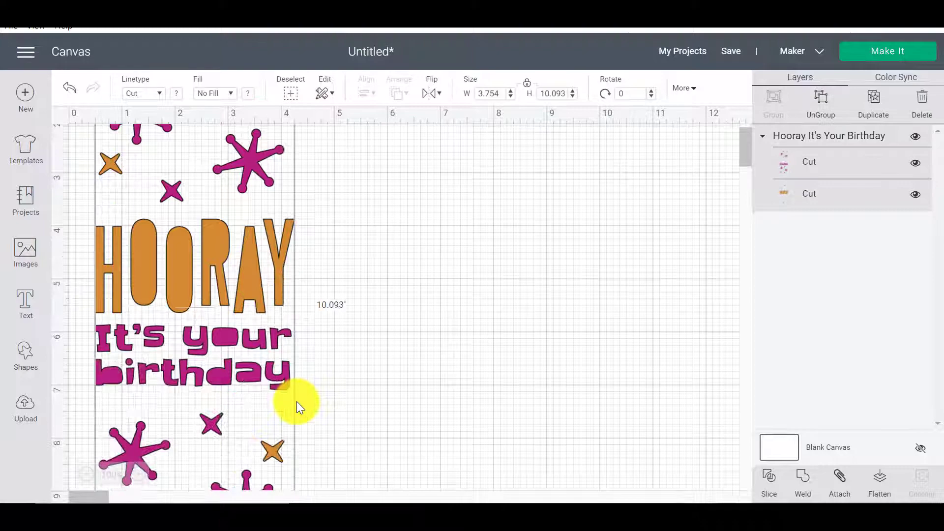
scroll(297, 401, down, 2)
drag(308, 466, 264, 382)
- Move the shrunken Hooray design right and down, then nudge it slightly up-left
click(204, 307)
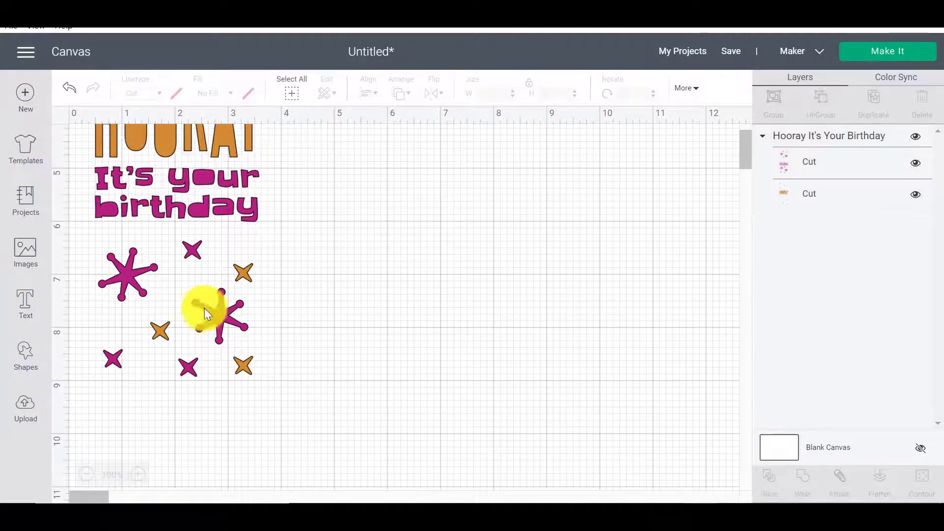
drag(198, 211, 330, 320)
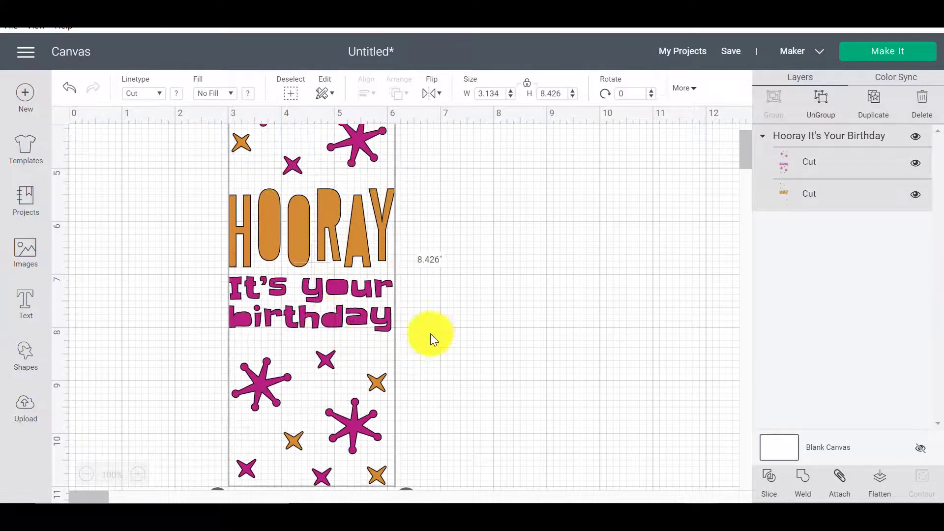
click(431, 341)
scroll(424, 362, up, 3)
click(368, 353)
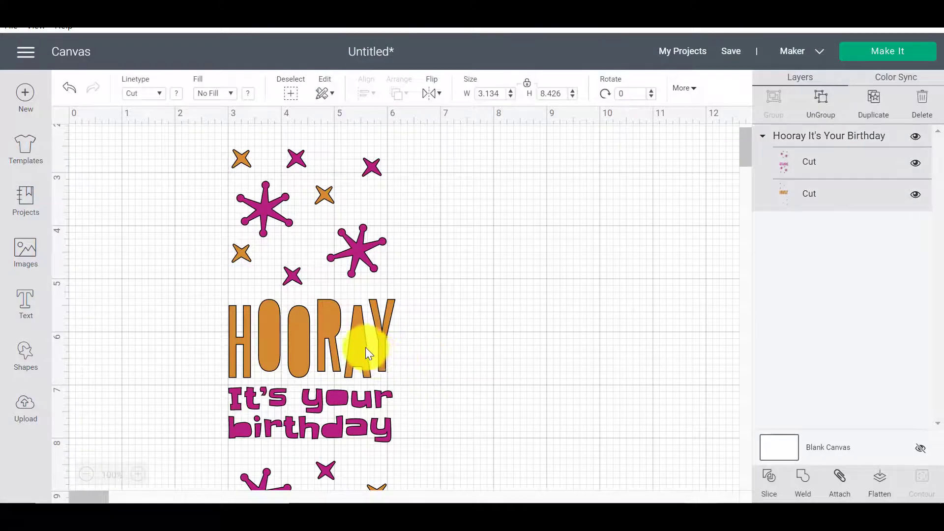
drag(365, 347, 349, 331)
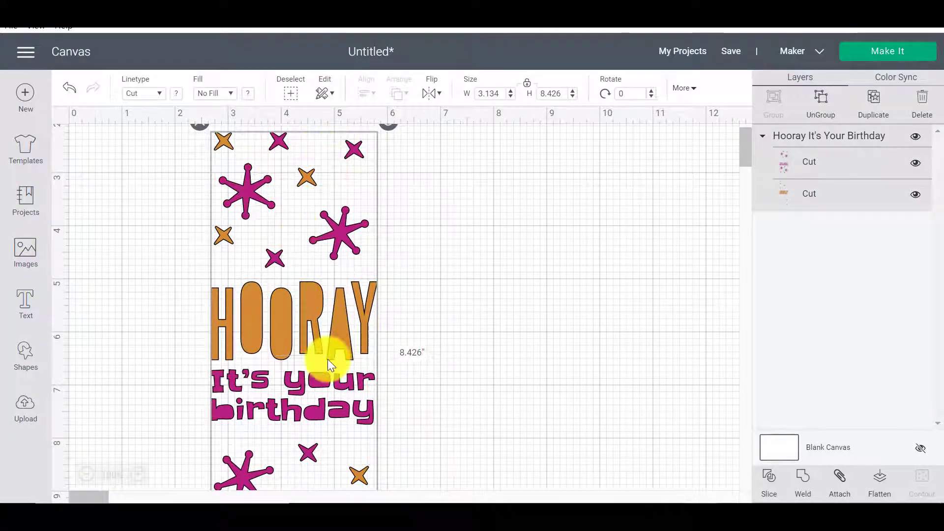
mouse_move(399, 477)
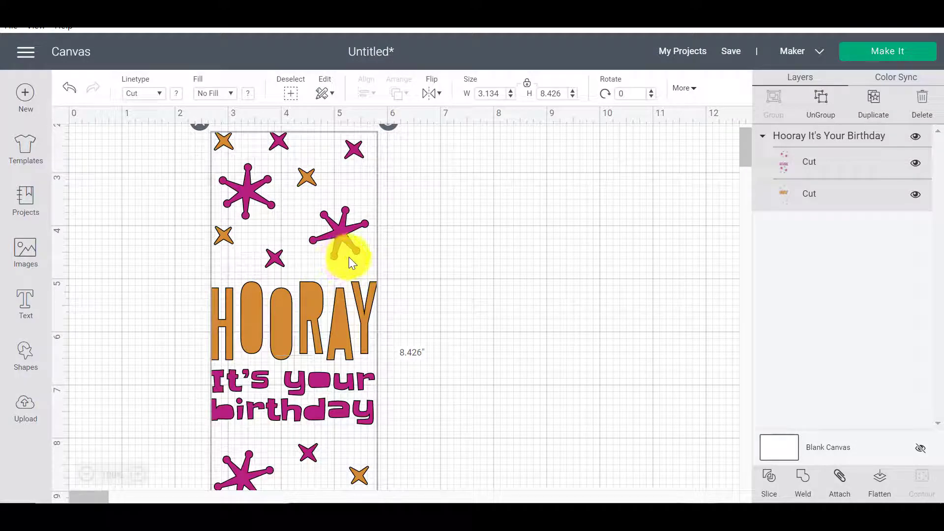
- Toggle visibility of the magenta and orange layers to check what each contains
click(835, 158)
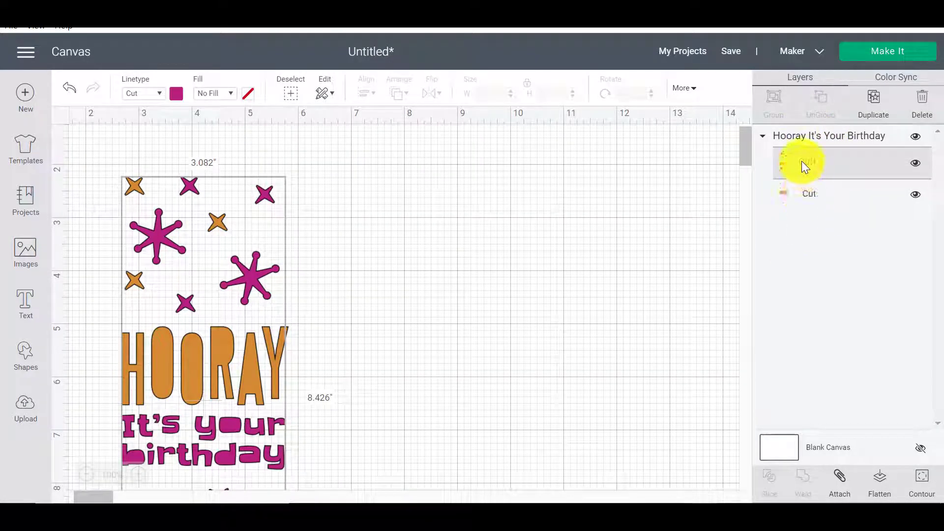
click(916, 166)
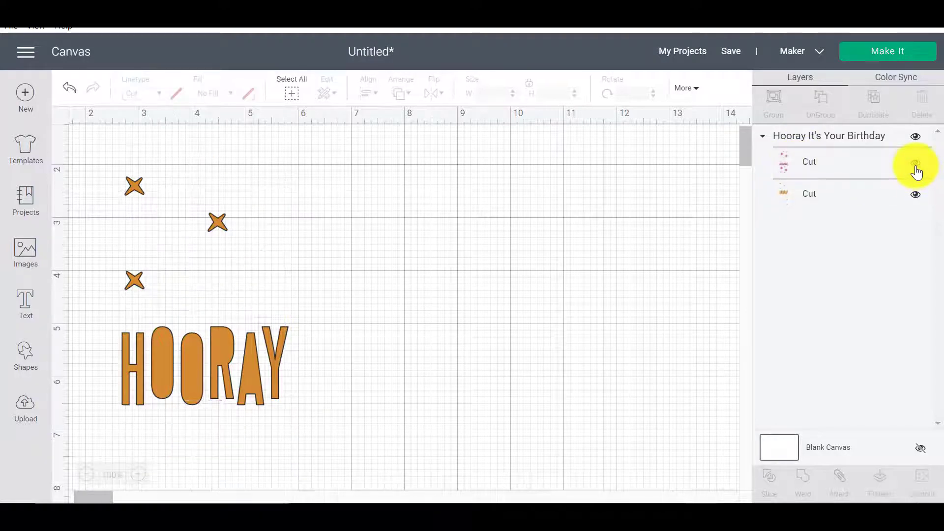
click(916, 164)
click(849, 194)
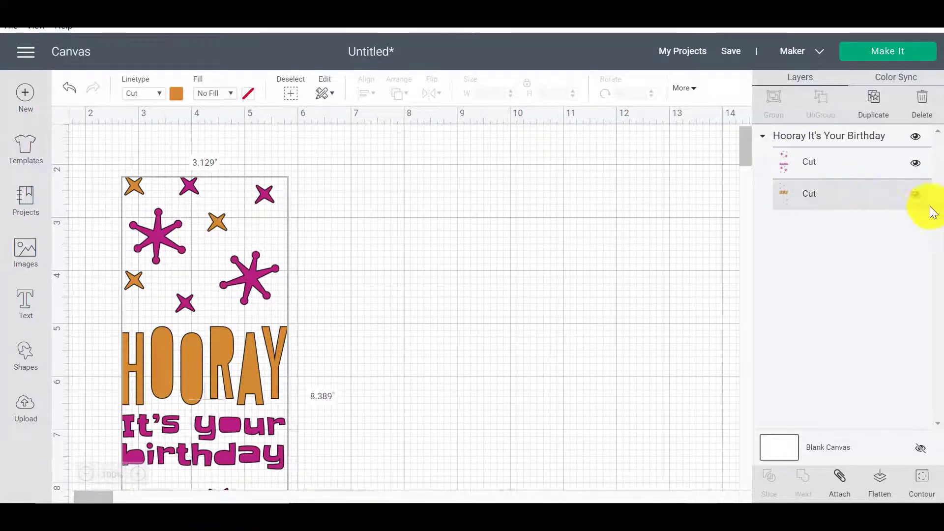
click(917, 197)
click(916, 197)
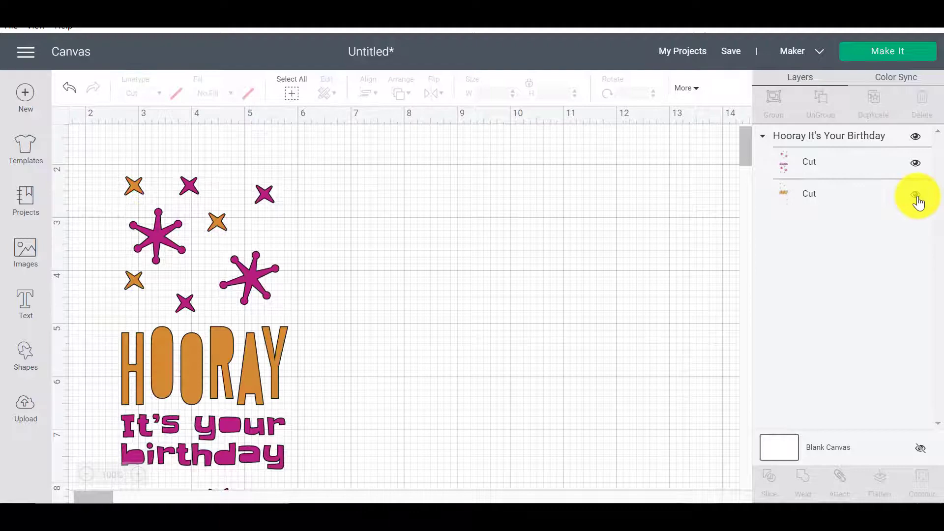
- Set Fill to Print for both the magenta and orange layers
click(864, 193)
click(325, 129)
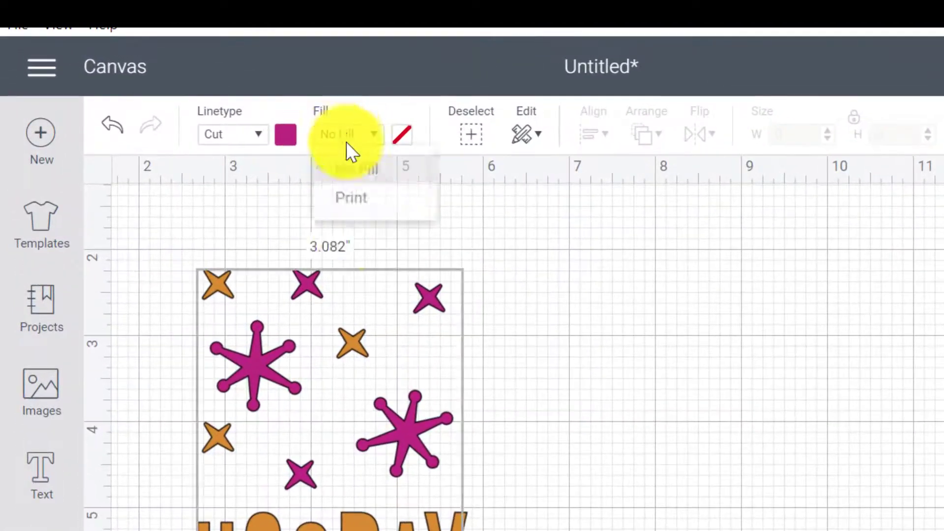
click(332, 191)
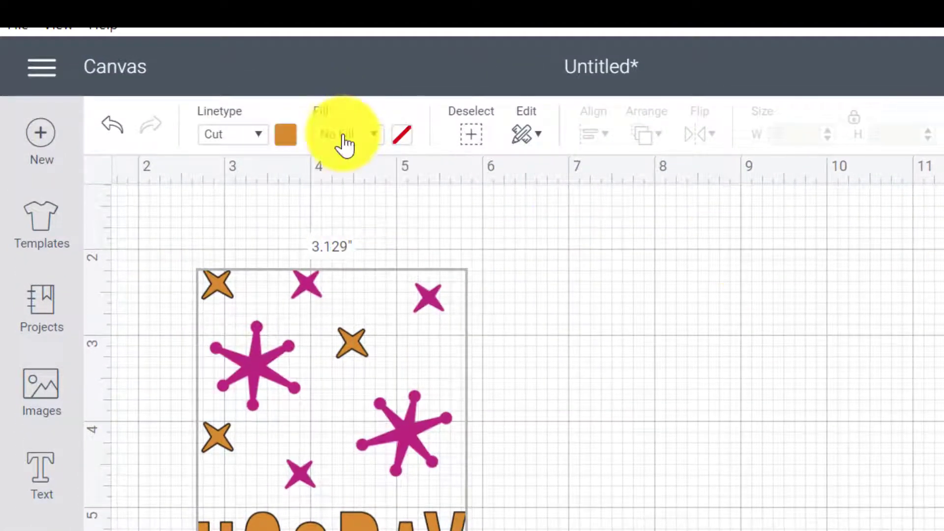
click(345, 138)
click(342, 202)
click(443, 447)
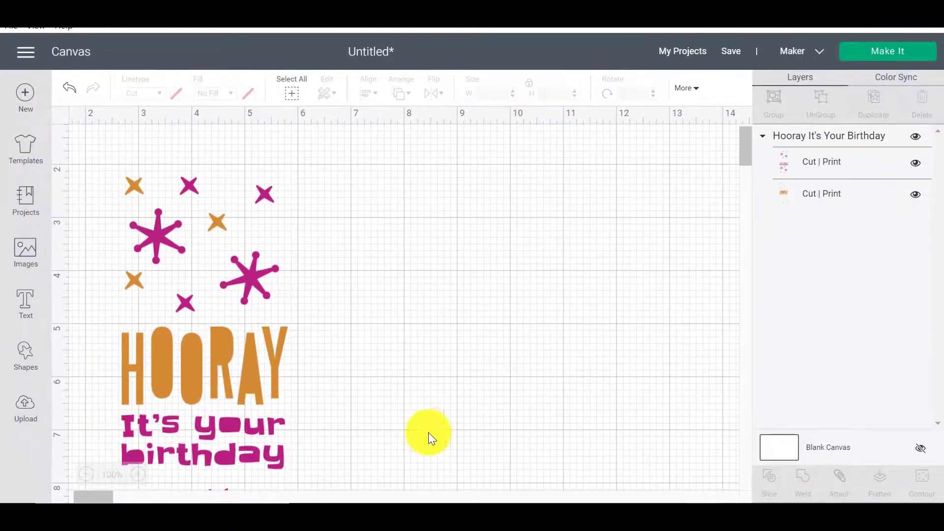
- Move the whole Hooray design right and up on the canvas
drag(443, 446, 118, 245)
drag(229, 360, 453, 305)
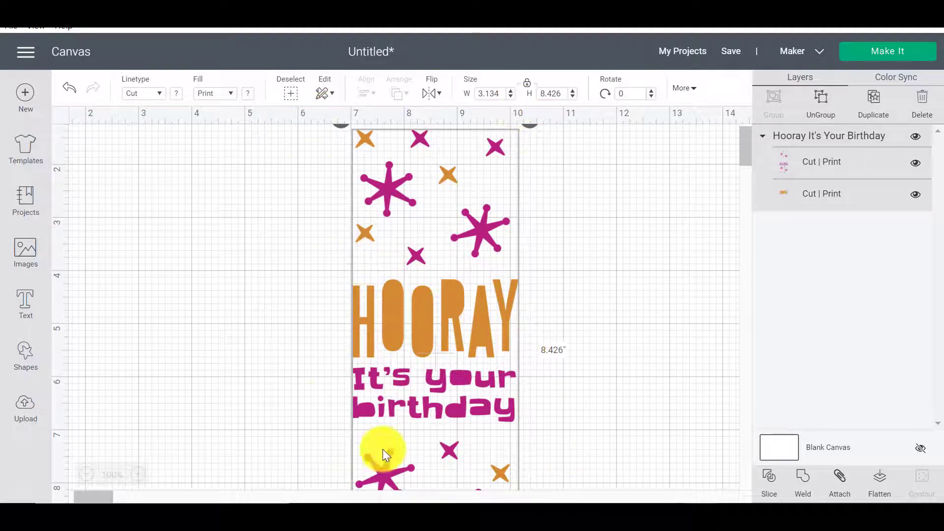
click(683, 293)
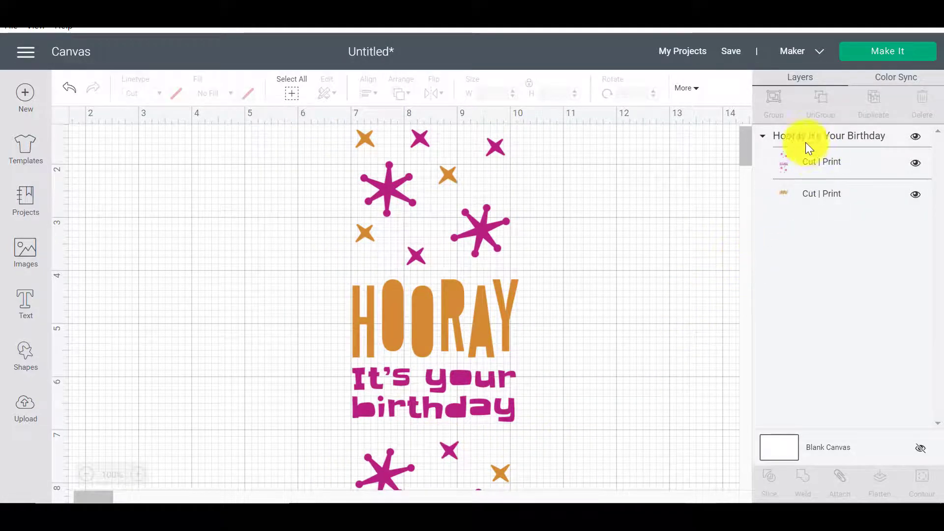
- Preview the group on one 8.5" x 11" Letter print-then-cut mat, then return to canvas
click(777, 136)
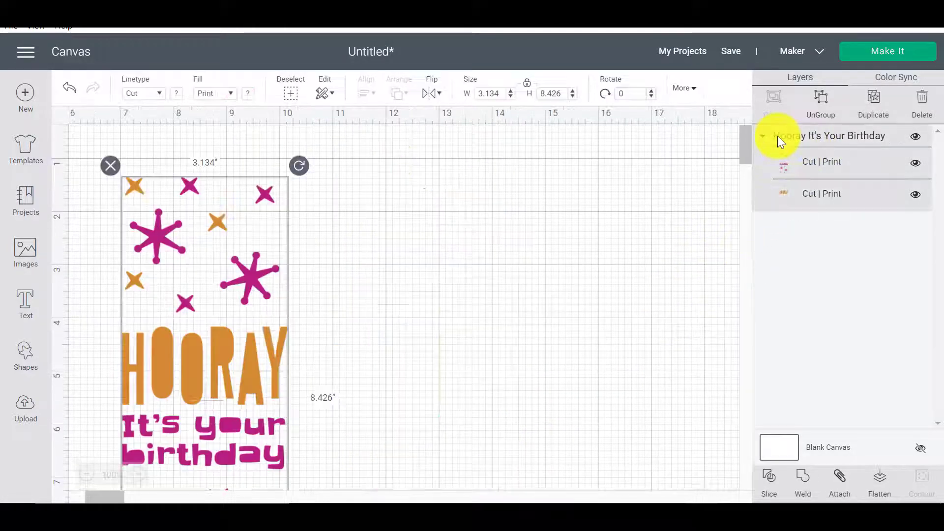
click(902, 55)
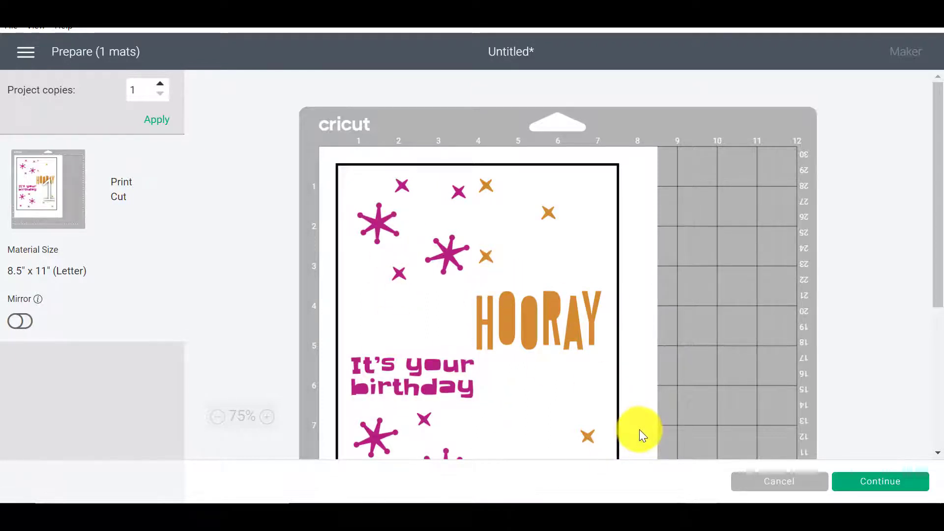
click(821, 488)
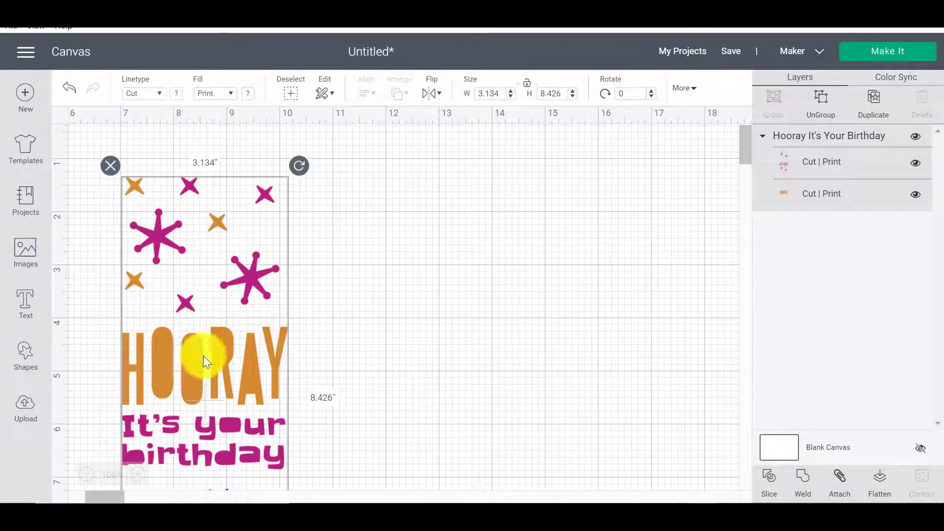
- Move the design right and up, attach its layers, then undo the attach
drag(202, 356, 389, 308)
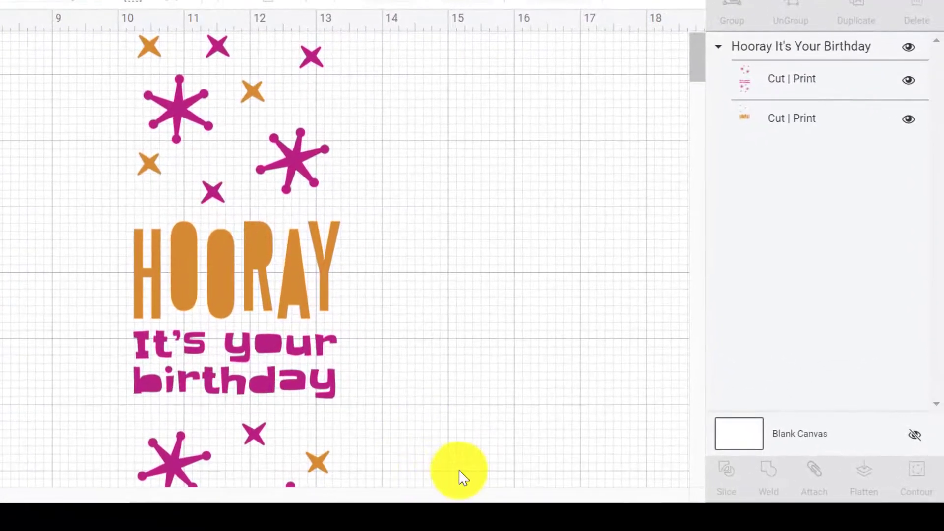
drag(460, 475, 1, 56)
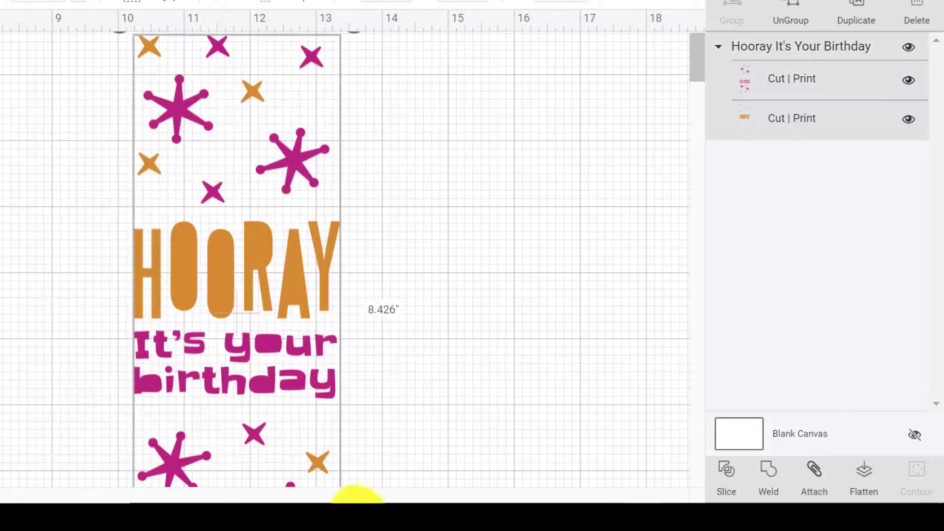
click(820, 489)
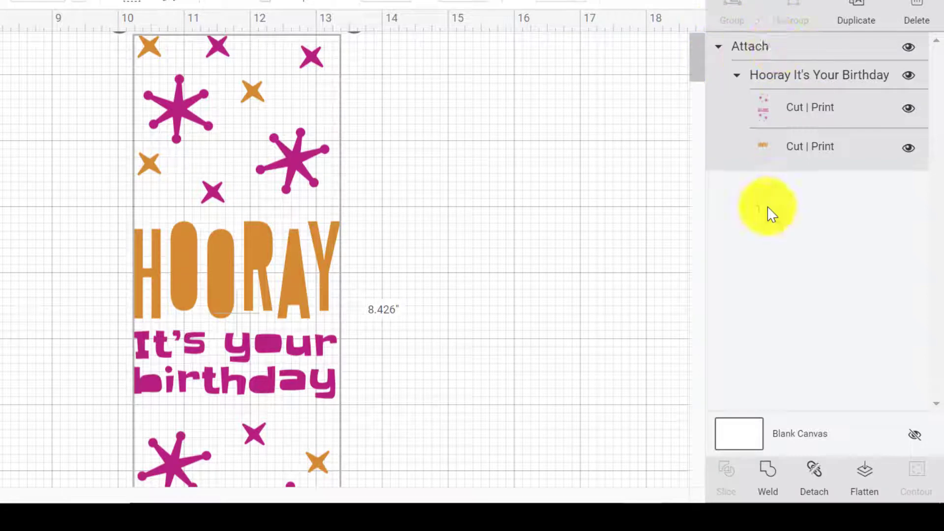
click(783, 49)
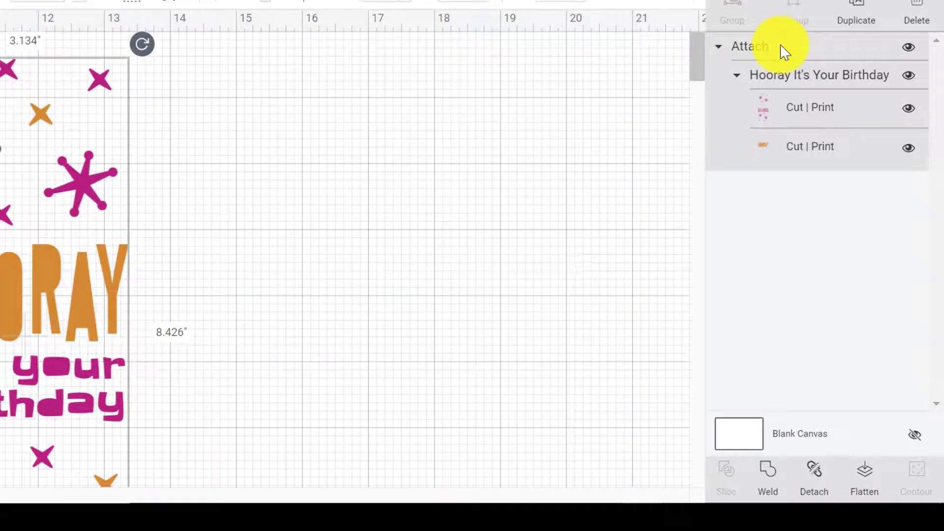
click(819, 472)
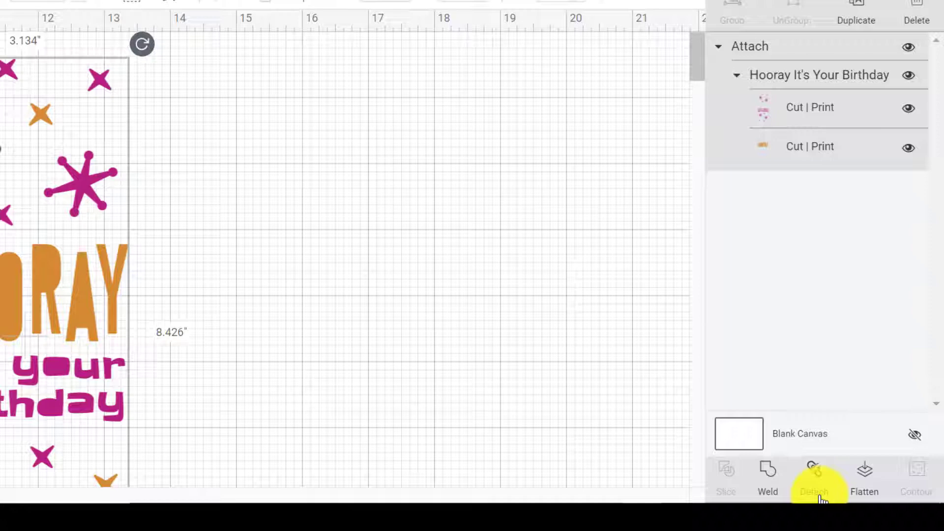
- Reselect the whole birthday design and attach its layers again
mouse_move(281, 517)
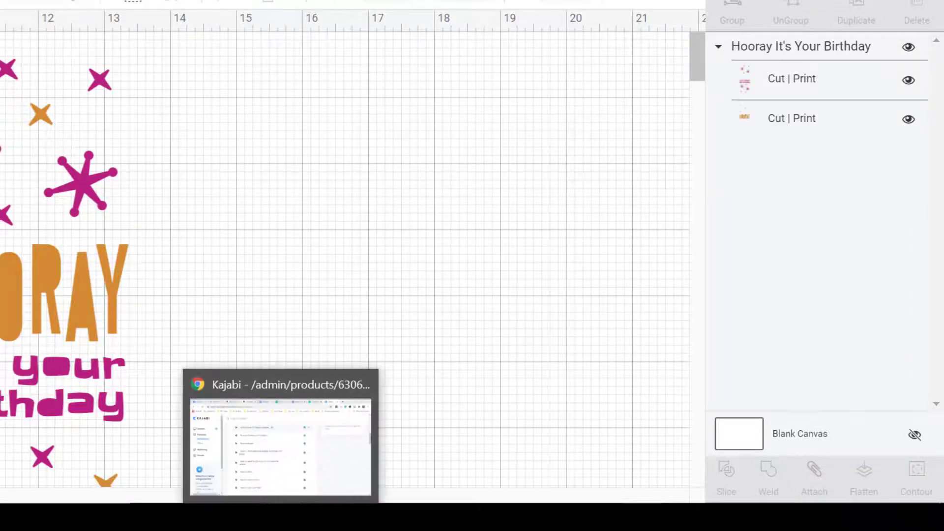
drag(211, 332, 1, 144)
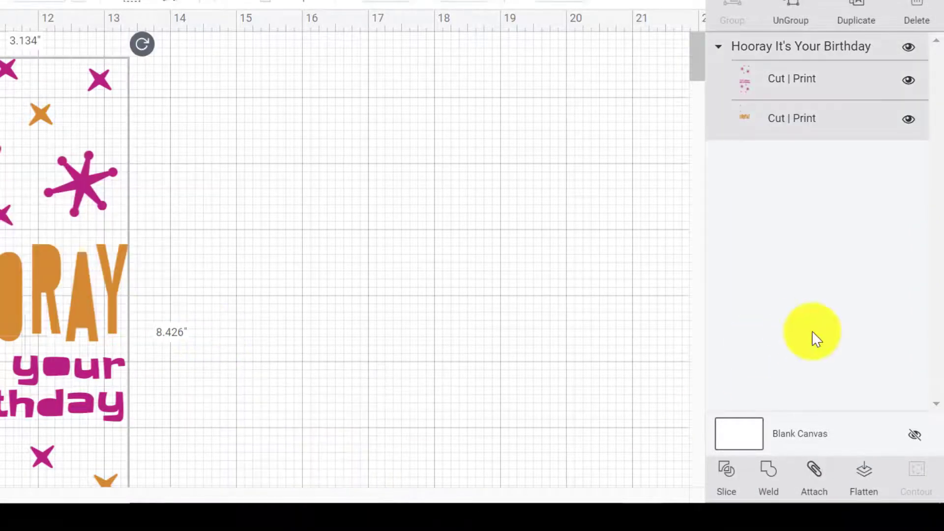
click(811, 485)
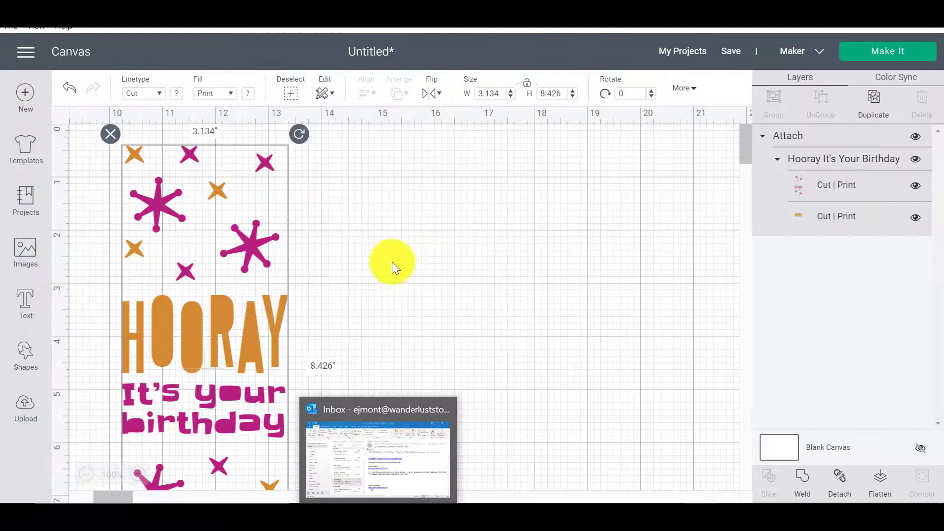
- Add a square beside the birthday design and stretch it, proportions unlocked, into a rectangle
click(397, 264)
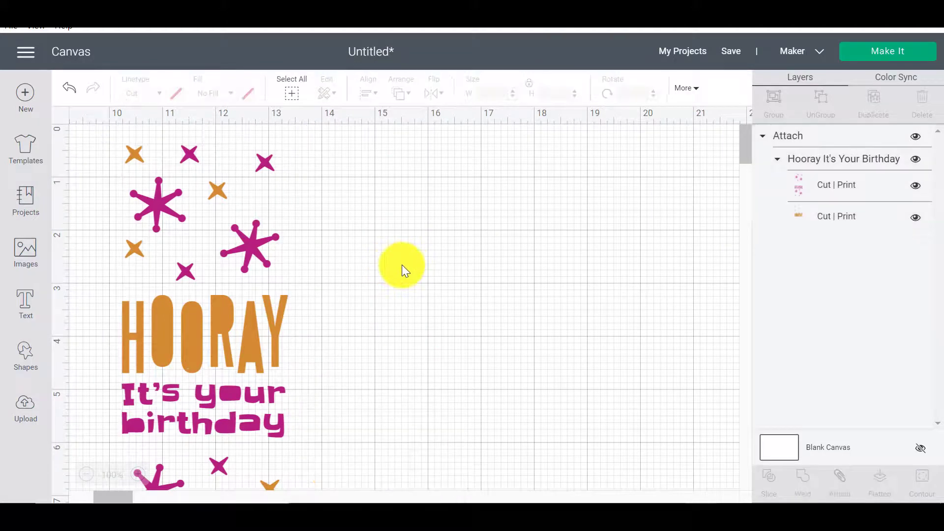
click(22, 360)
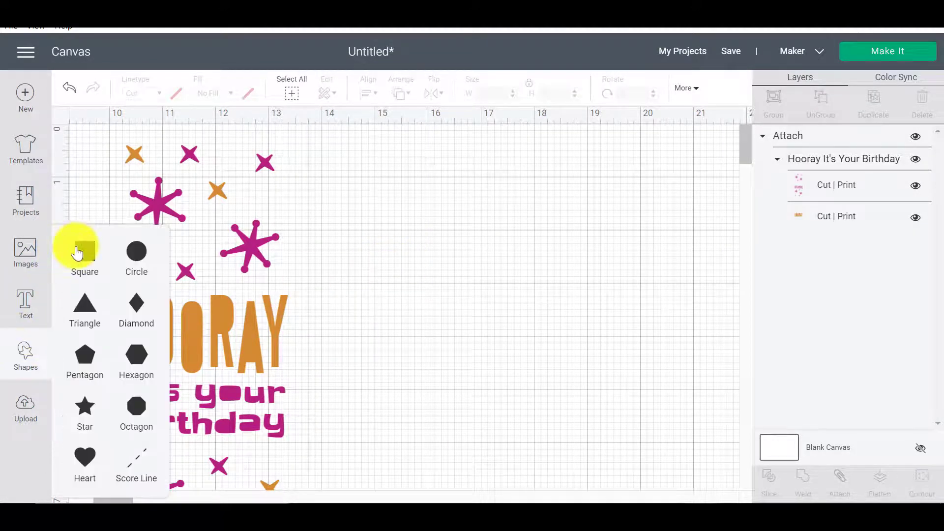
click(82, 261)
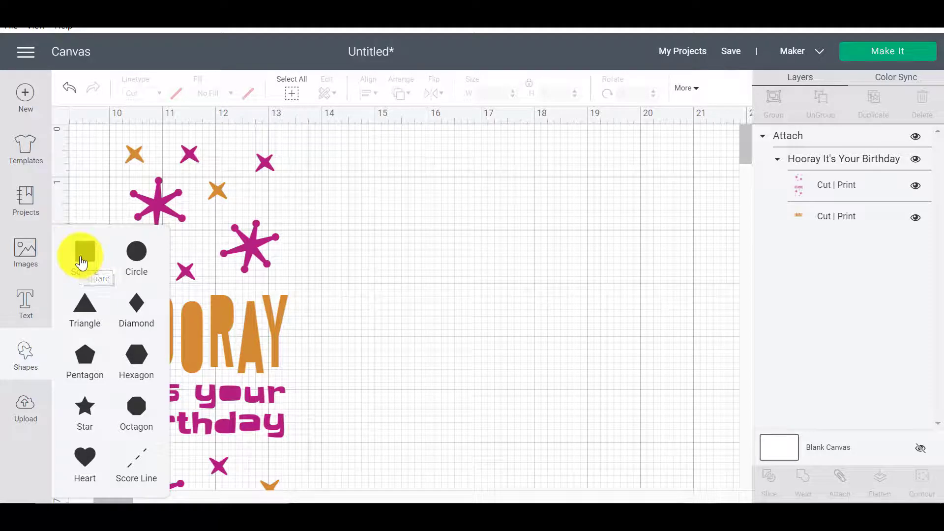
drag(210, 207, 488, 196)
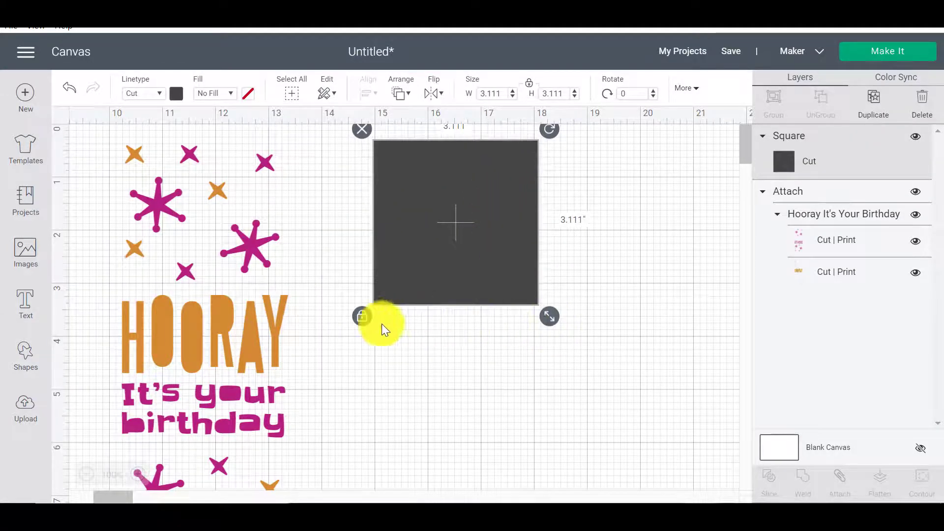
click(362, 316)
drag(550, 317, 656, 483)
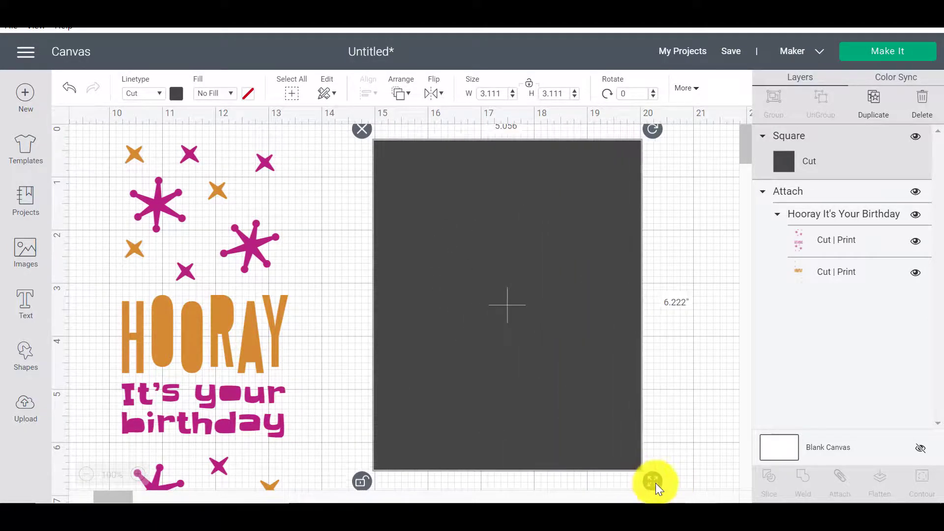
click(656, 483)
- Rotate the rectangle to about 270°, resize it to 4.847 × 6.987, and colour it light purple
click(609, 227)
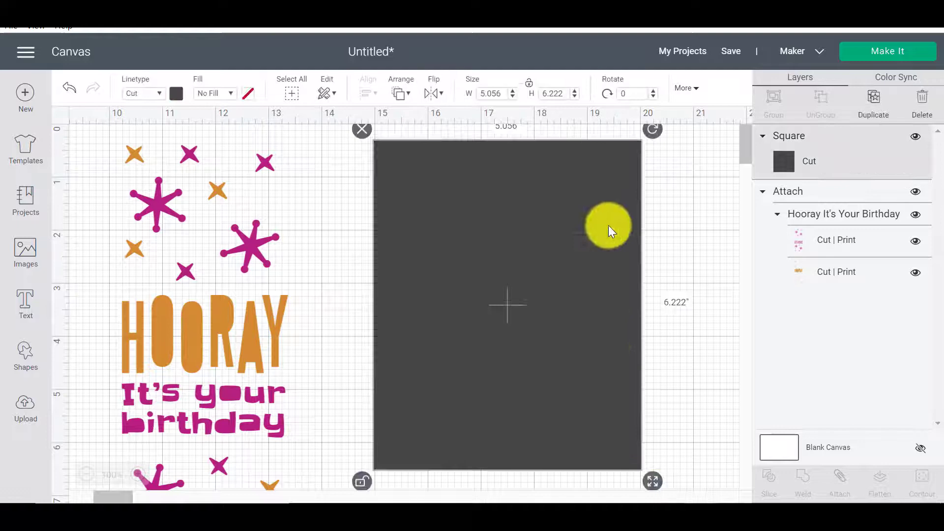
drag(656, 132, 388, 208)
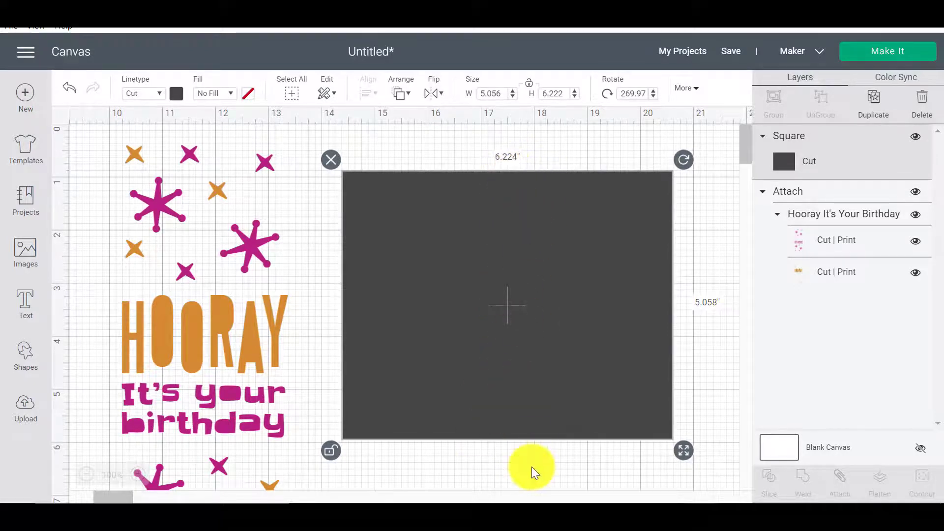
drag(684, 451, 717, 439)
click(659, 455)
click(619, 360)
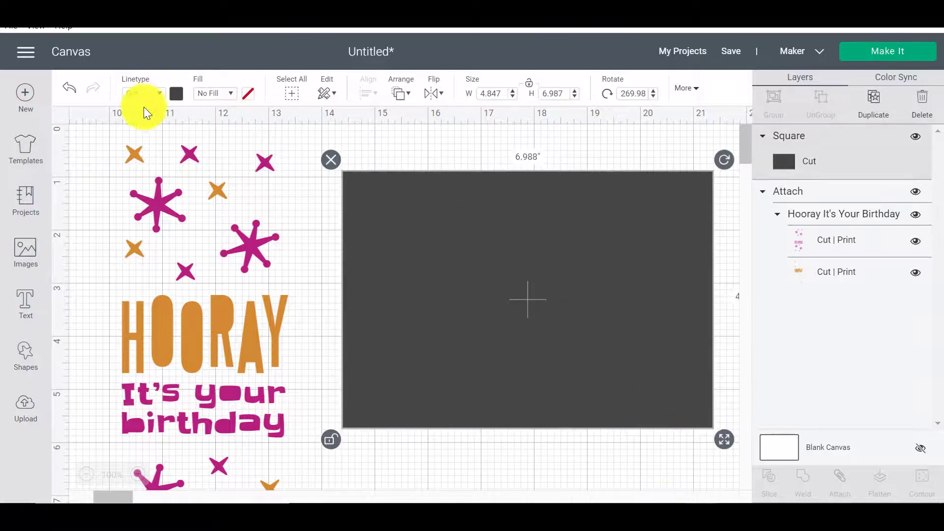
click(176, 94)
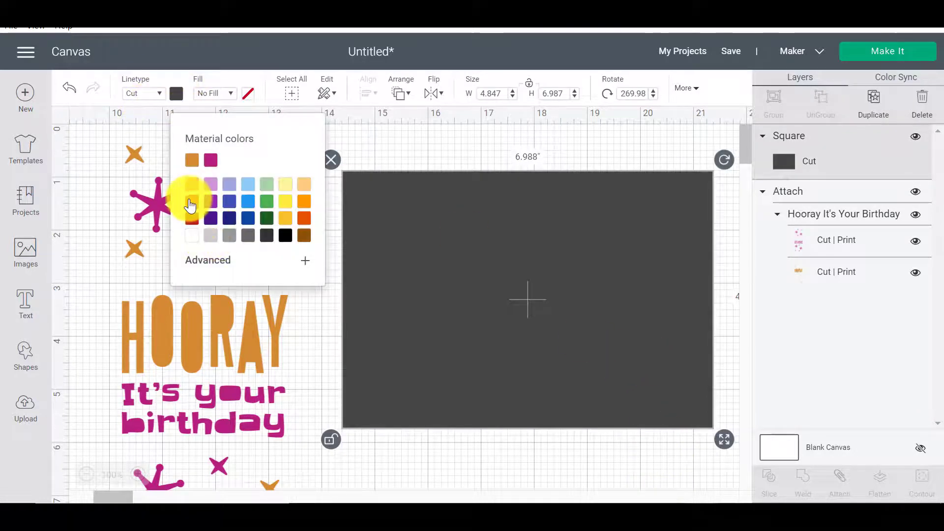
click(210, 184)
click(164, 229)
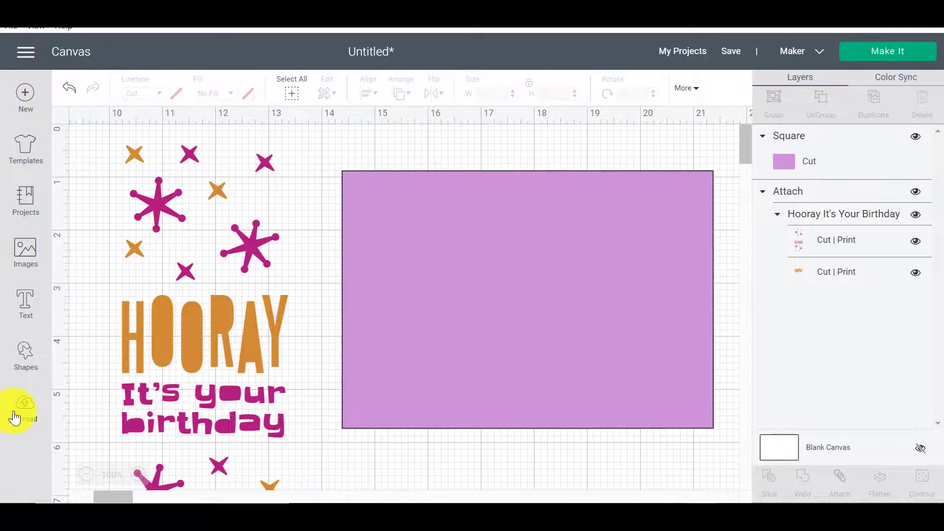
- Add a score line and stretch it to a centred 4.847-inch vertical line on the card
click(23, 359)
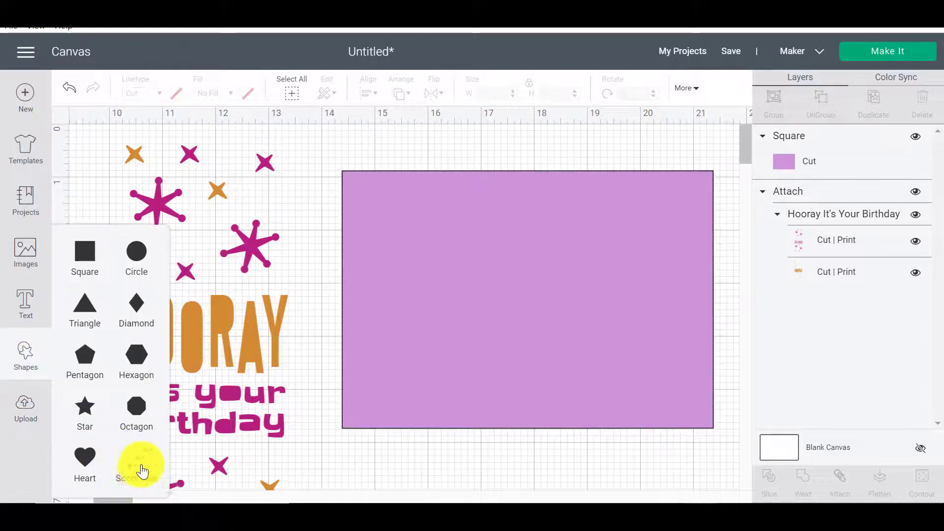
click(147, 492)
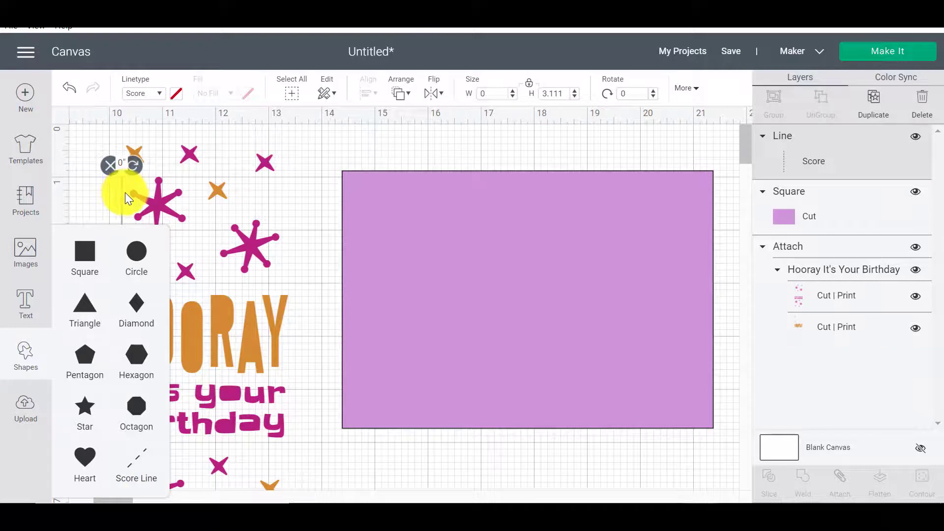
drag(124, 192, 526, 188)
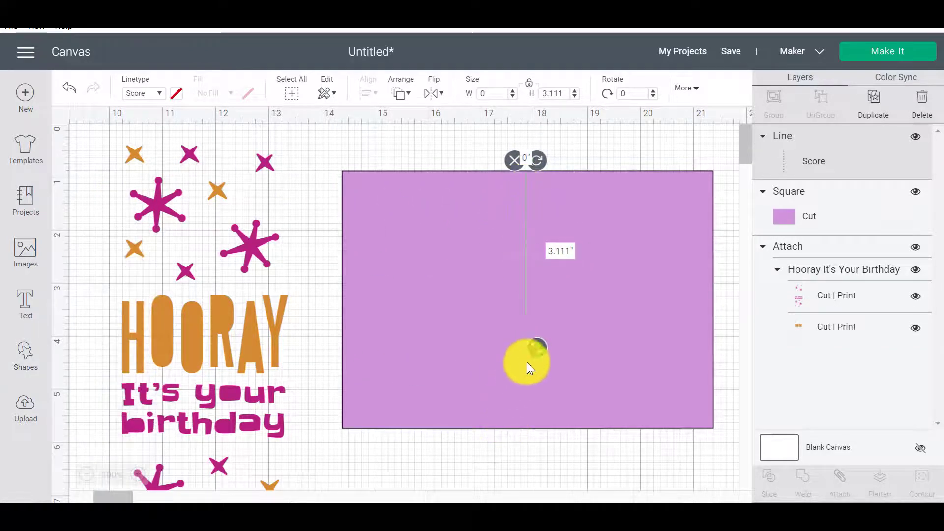
drag(536, 350, 548, 444)
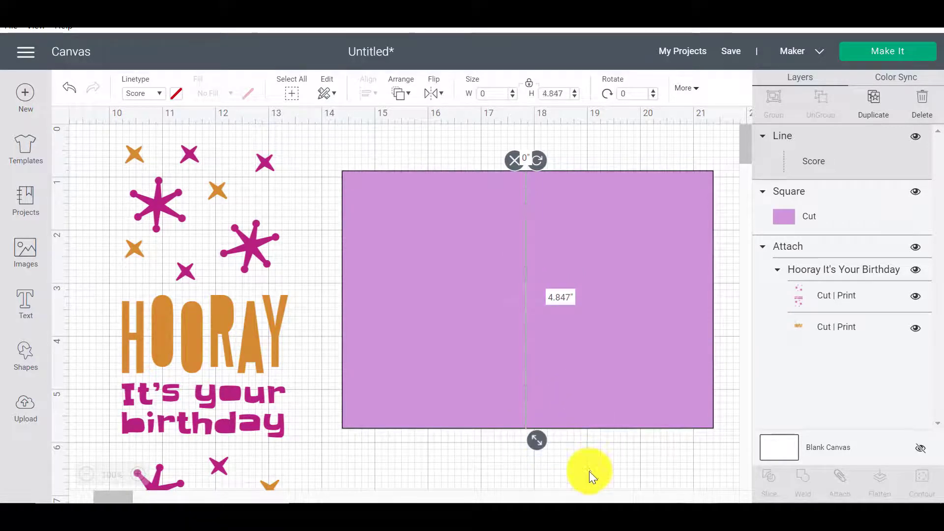
click(590, 471)
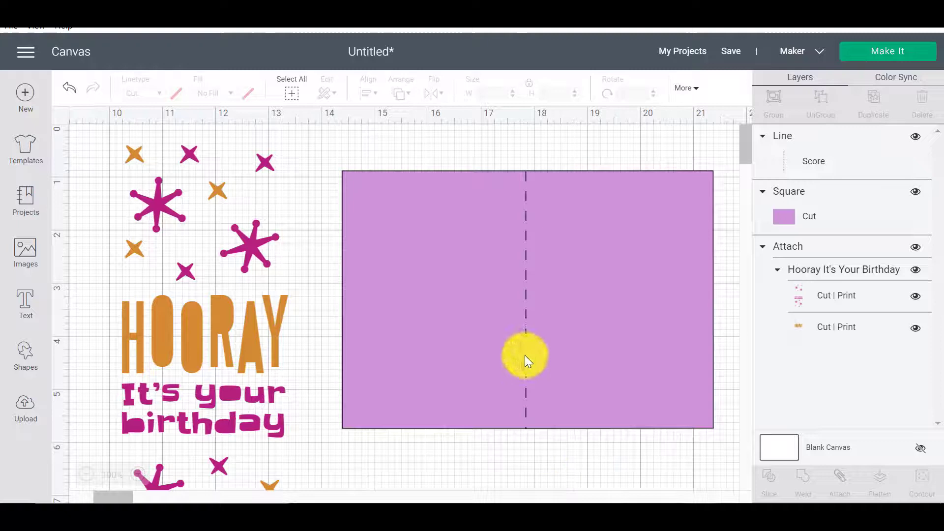
drag(525, 355, 530, 356)
click(600, 465)
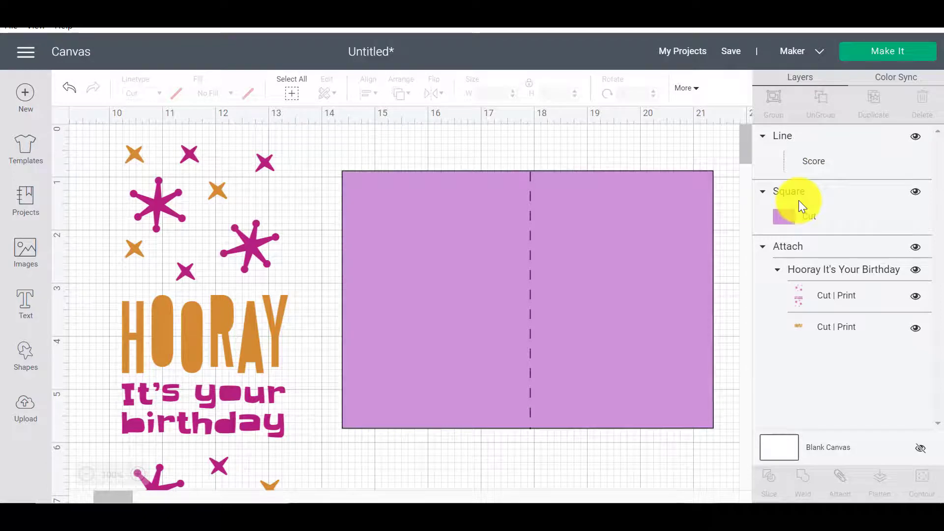
- Hide the attached Hooray artwork and preview the separate Score mat and lavender-card Cut mat
click(916, 247)
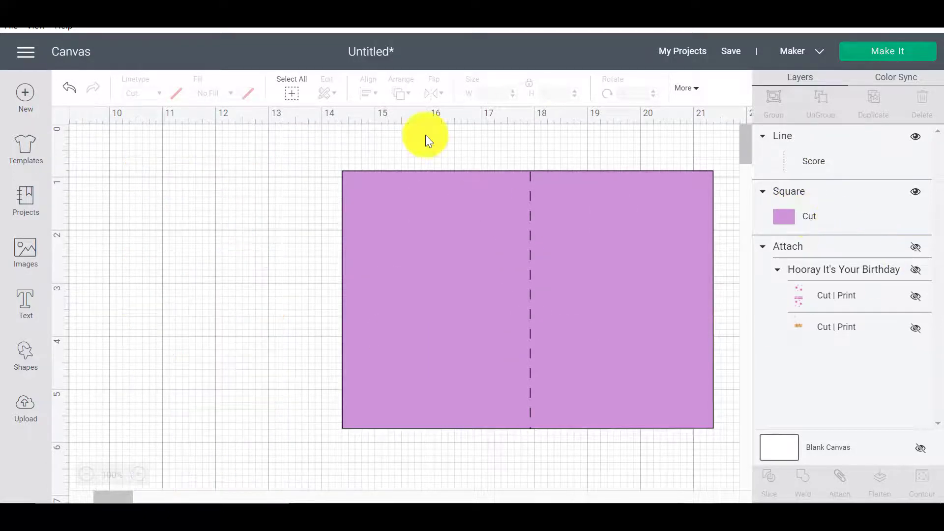
click(891, 53)
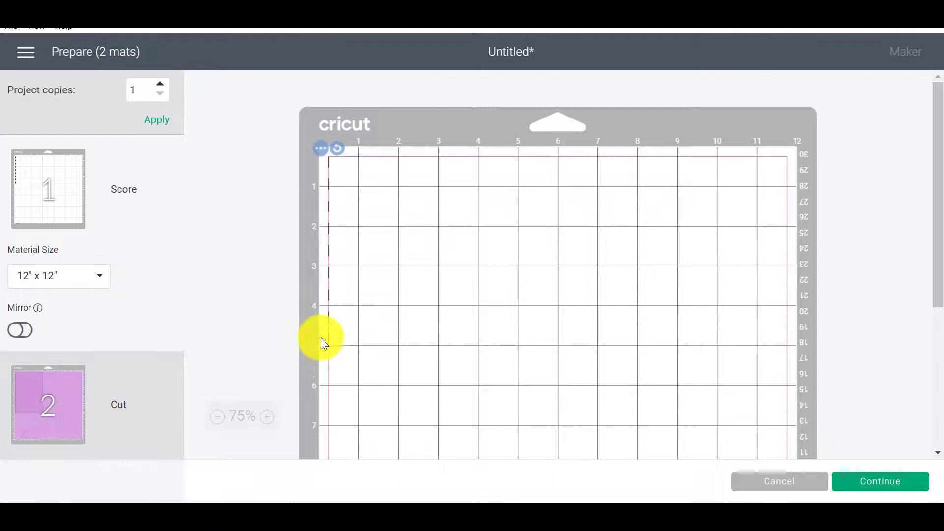
click(46, 427)
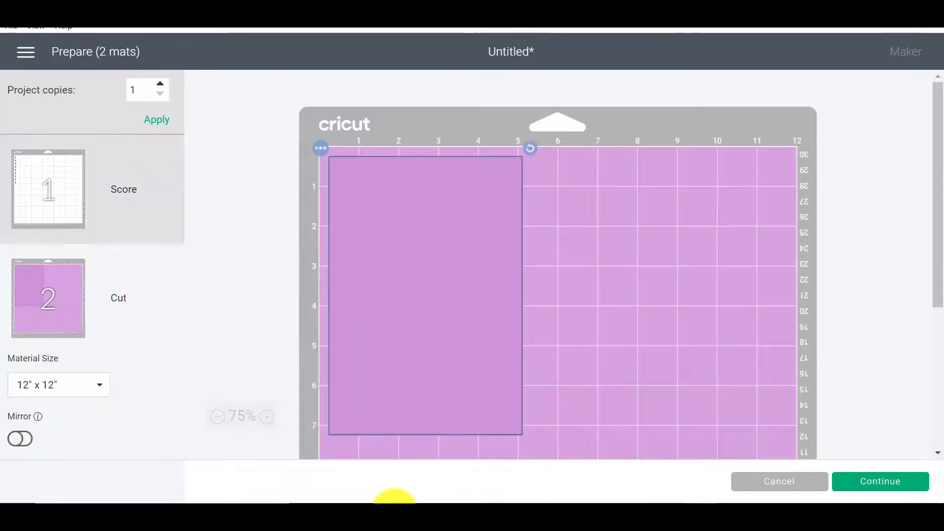
mouse_move(391, 501)
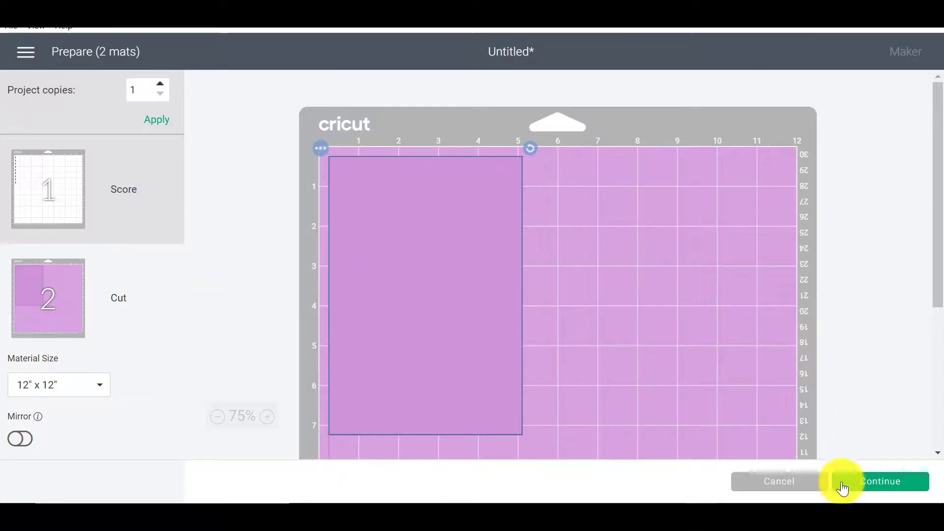
- Attach the score line to the lavender card and confirm they share one mat
click(813, 490)
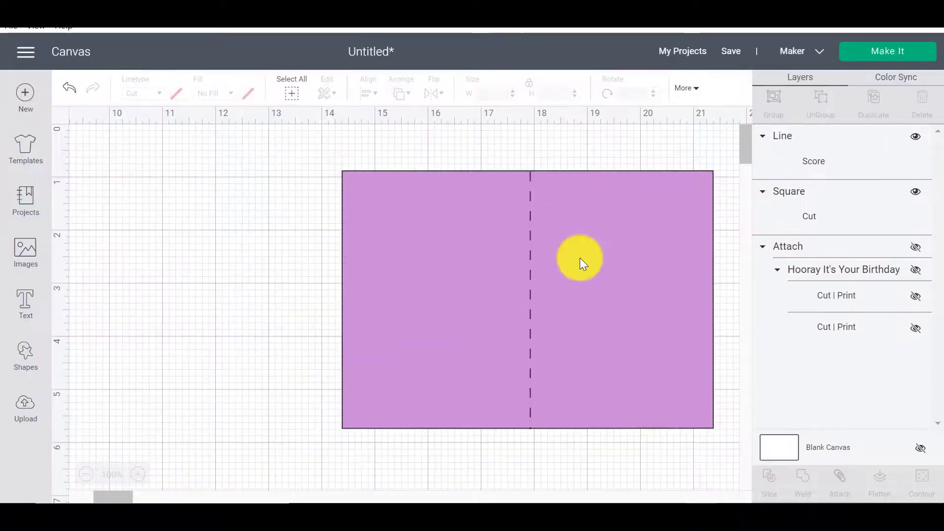
drag(270, 138, 729, 468)
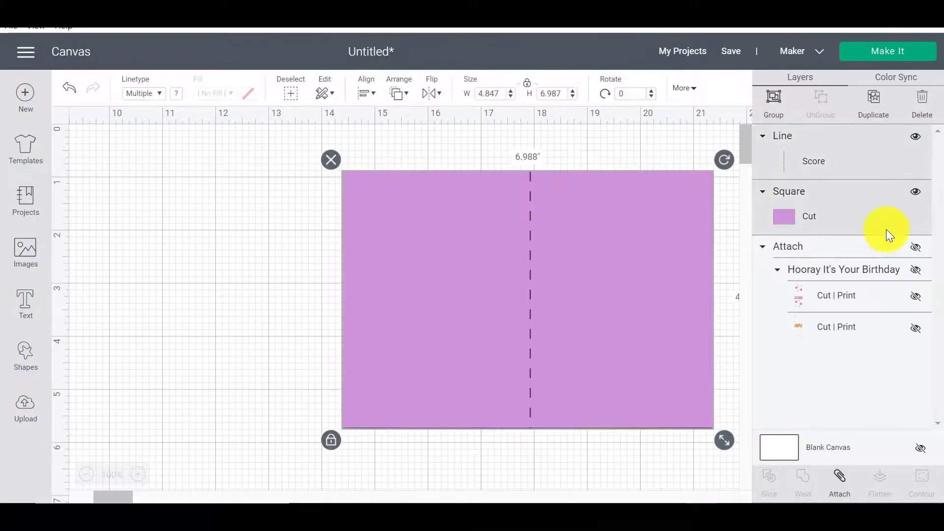
click(839, 481)
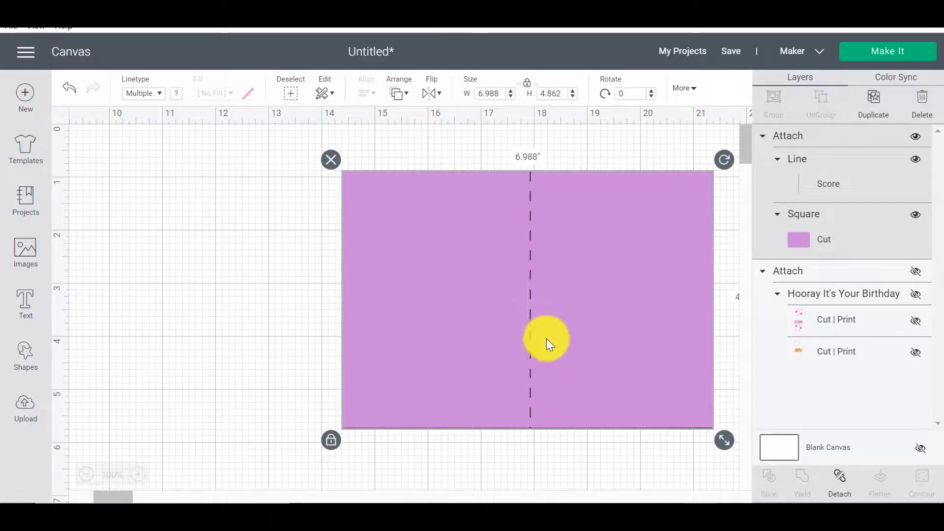
click(924, 52)
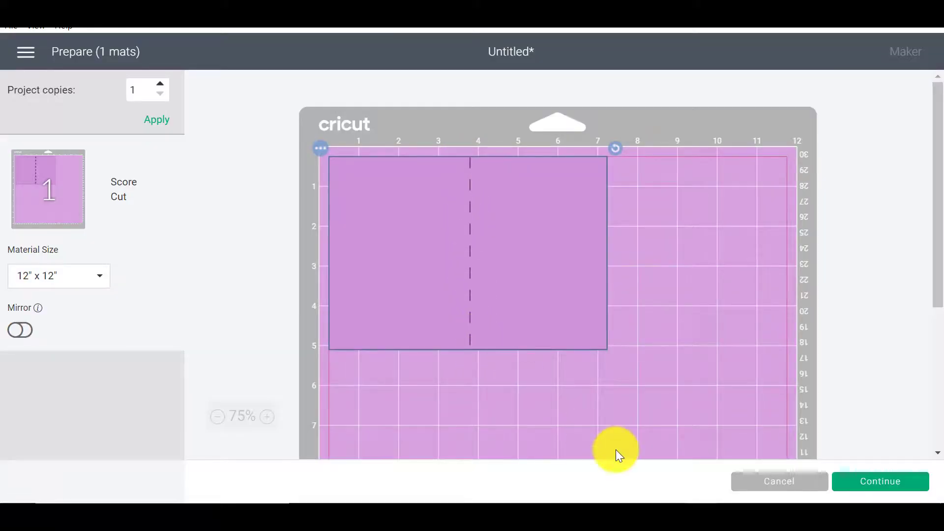
click(757, 484)
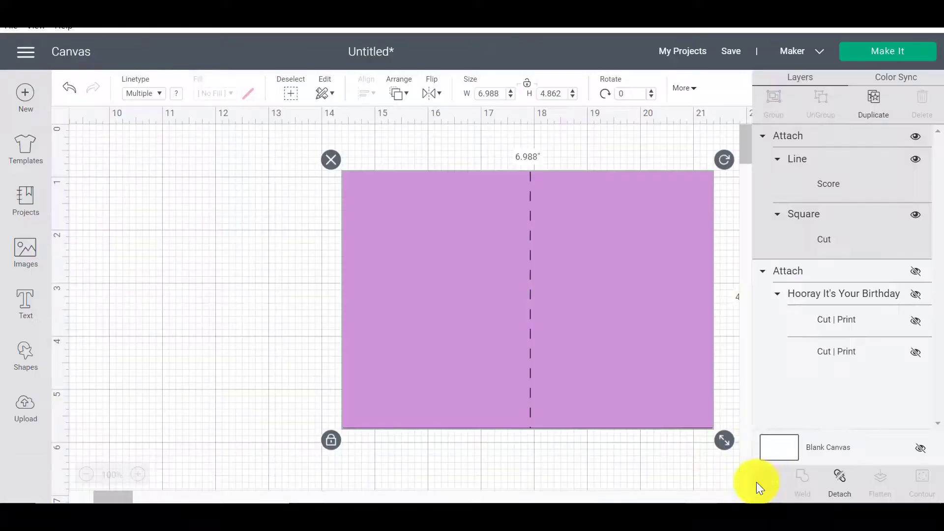
click(825, 190)
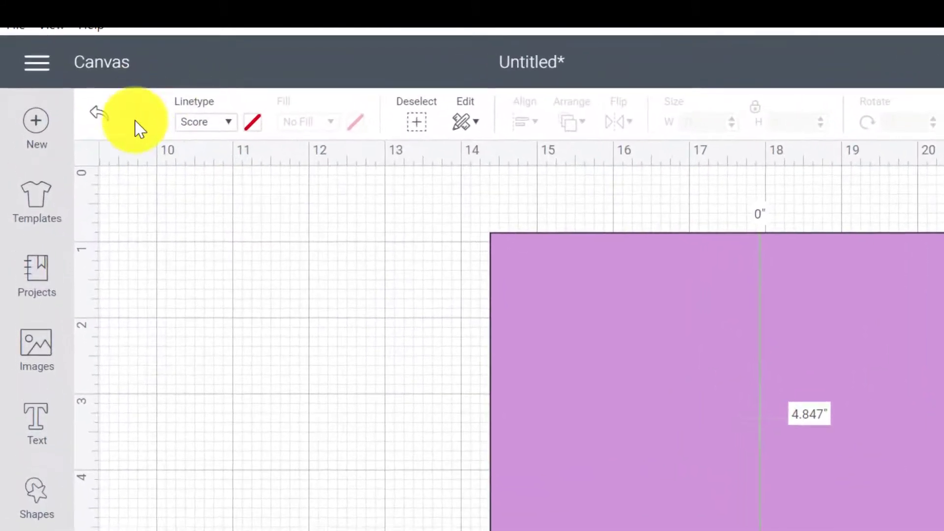
click(162, 101)
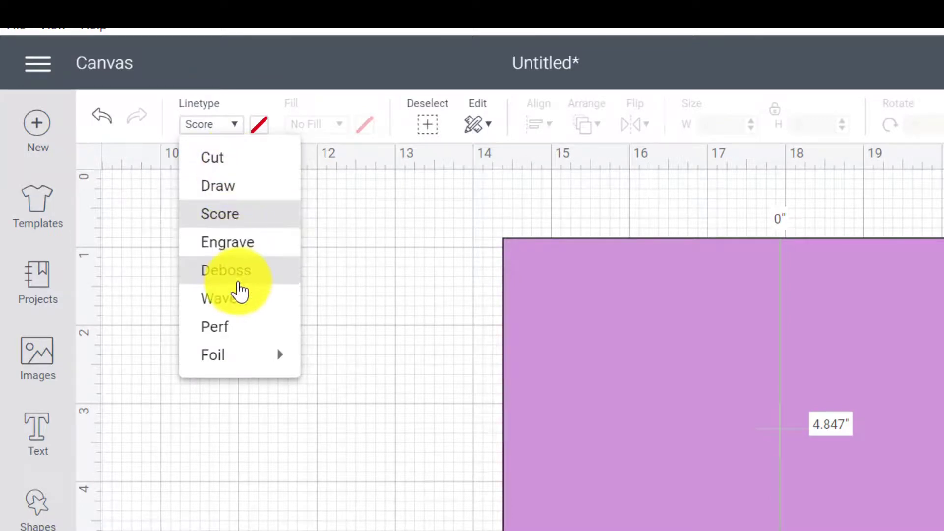
mouse_move(258, 372)
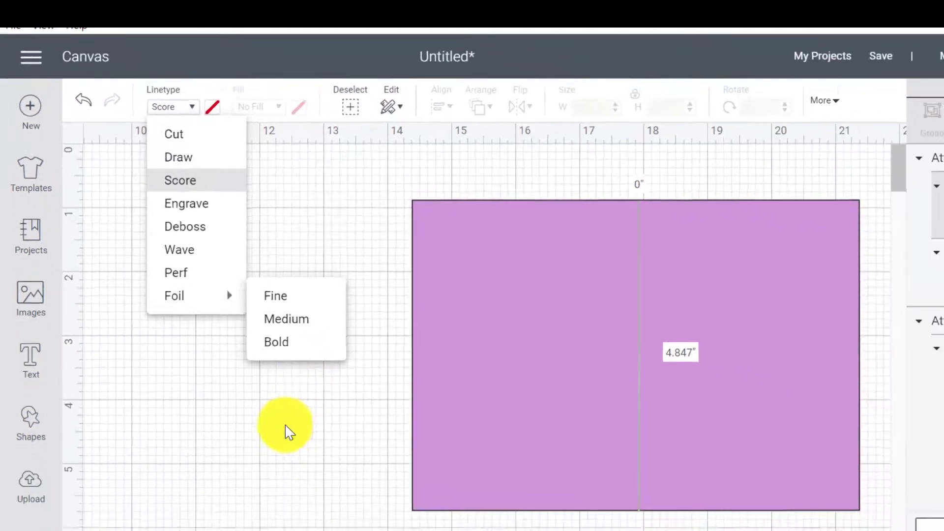
click(394, 496)
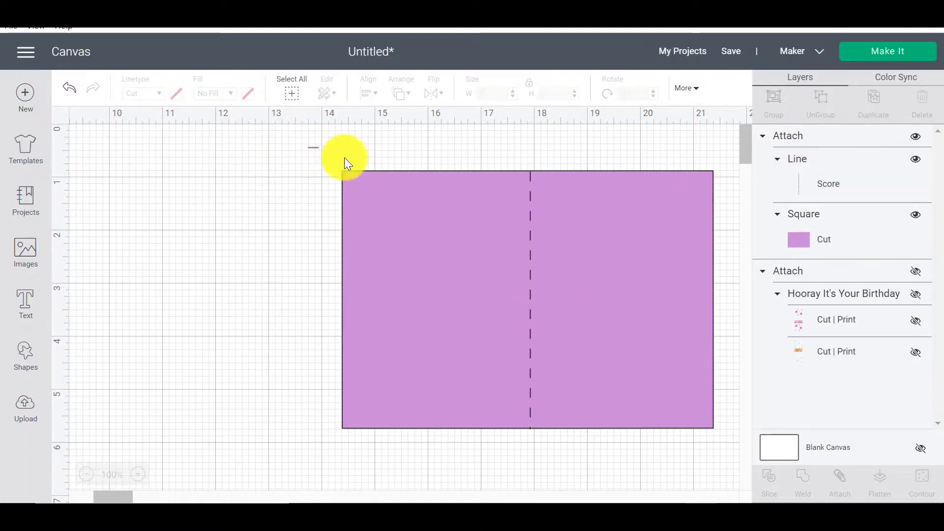
- Delete the card and score line, then add heart shapes nudged into a cluster
drag(309, 148, 717, 472)
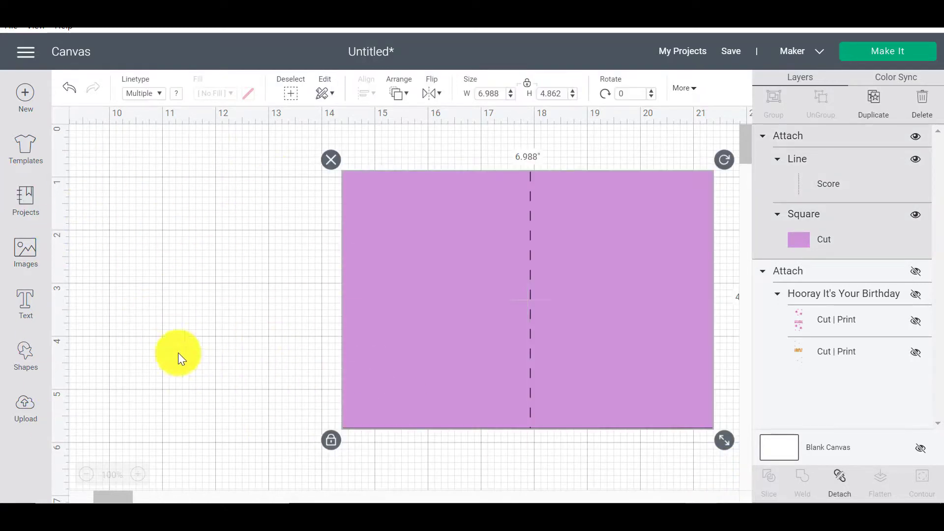
click(331, 159)
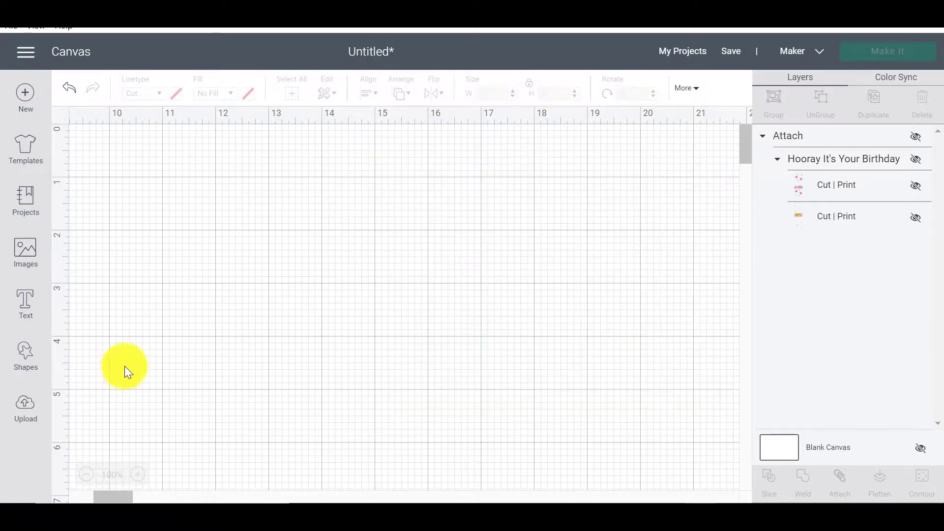
click(25, 357)
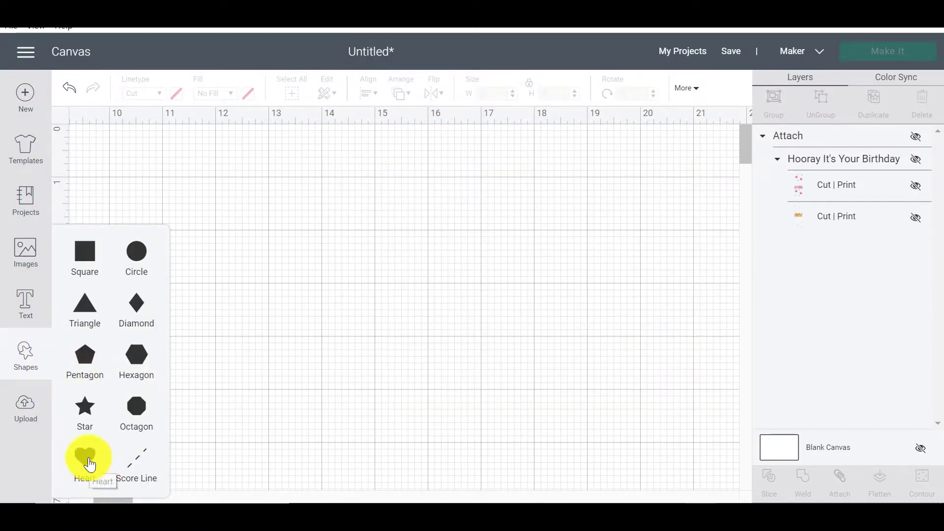
click(84, 458)
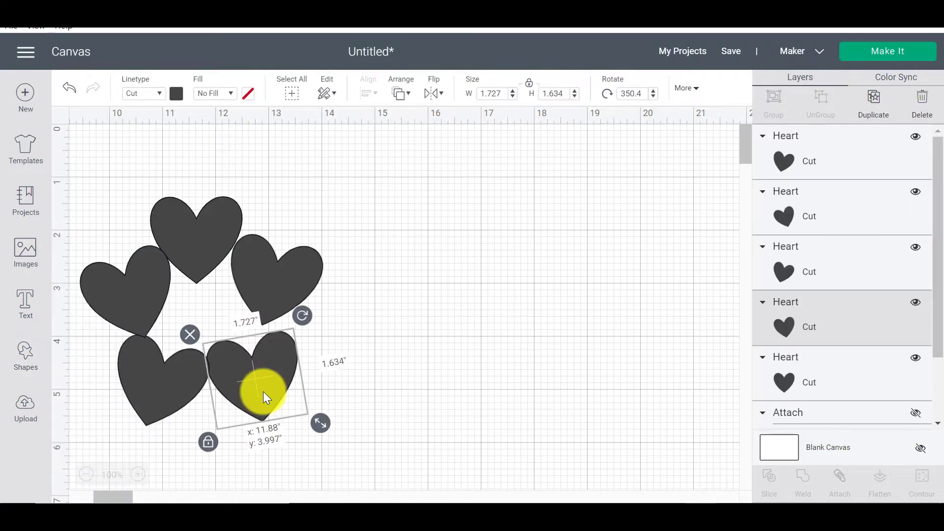
drag(273, 272, 267, 279)
click(427, 394)
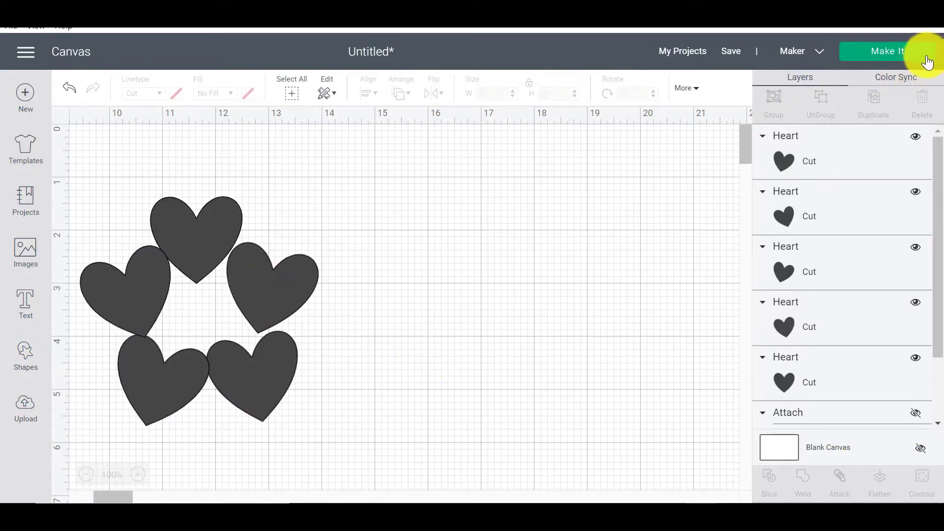
- Preview the hearts on the 12" x 12" Cut mat, then return and select all five hearts
click(911, 51)
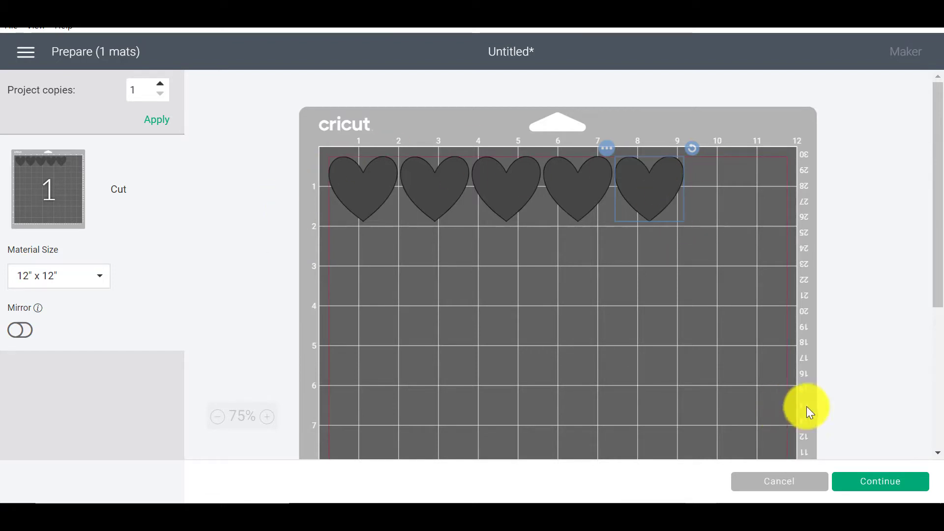
click(780, 481)
drag(416, 425, 54, 175)
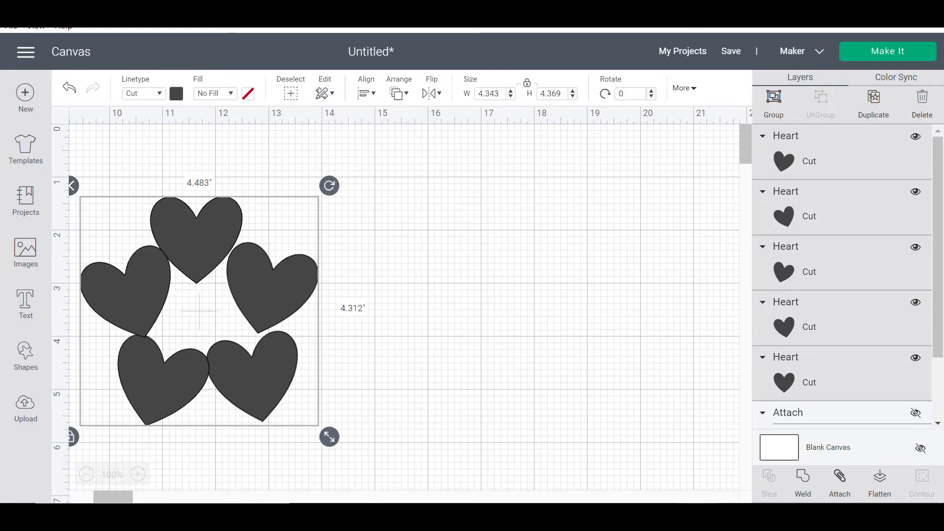
- Attach the five selected hearts into one group and deselect them
click(838, 484)
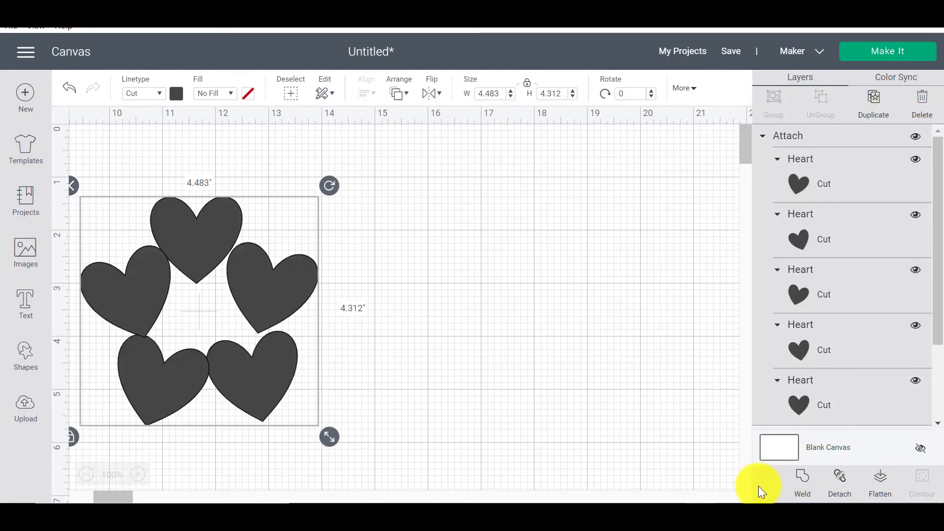
click(673, 322)
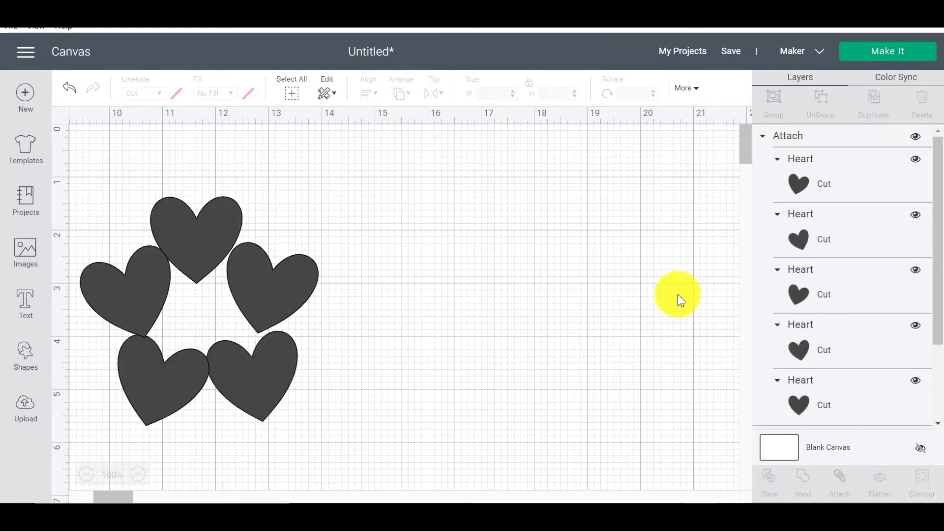